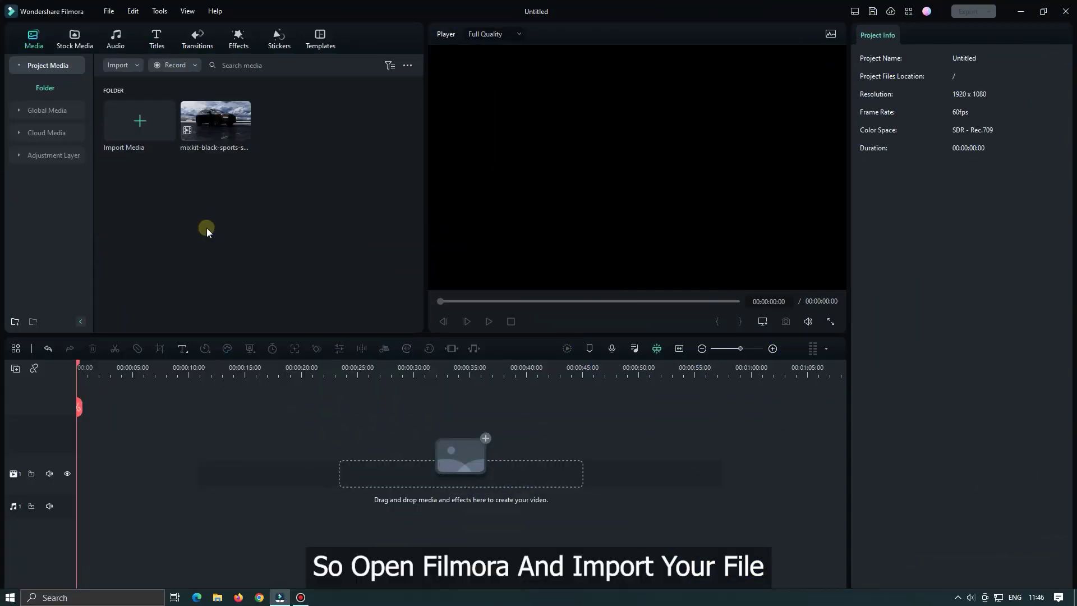
Step: Place the car video on the timeline at 1920 x 1080 60fps and stack a second copy on track 2
mouse_move(214, 123)
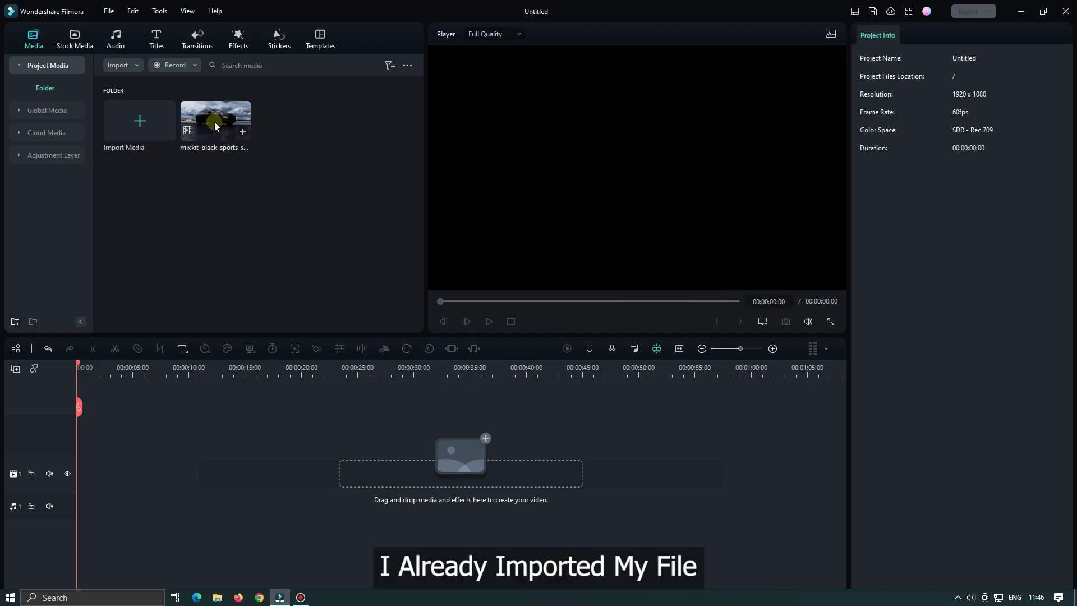
drag(214, 123, 82, 481)
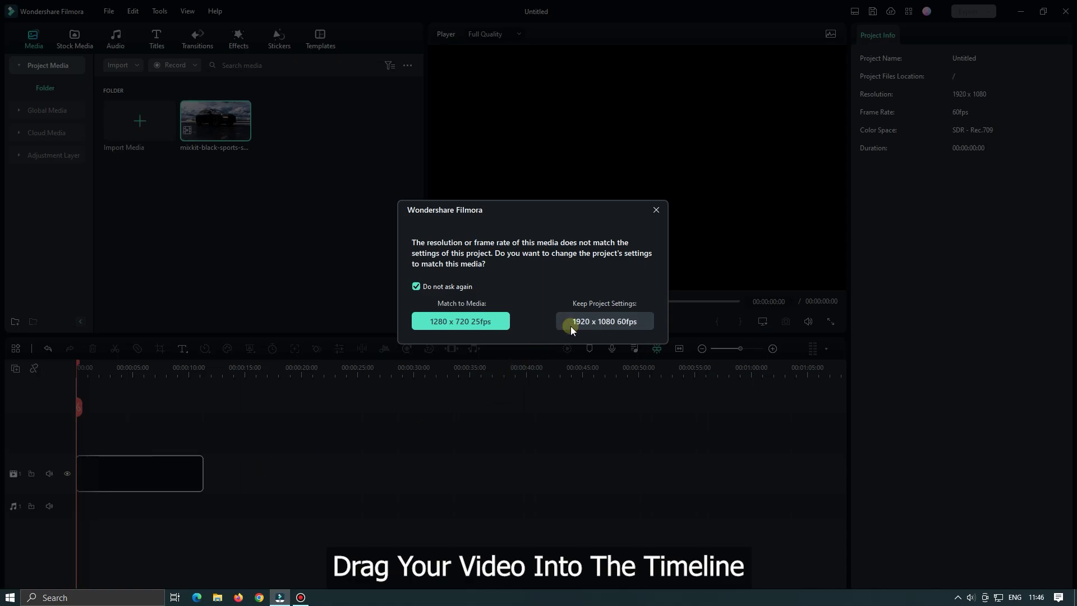
click(573, 324)
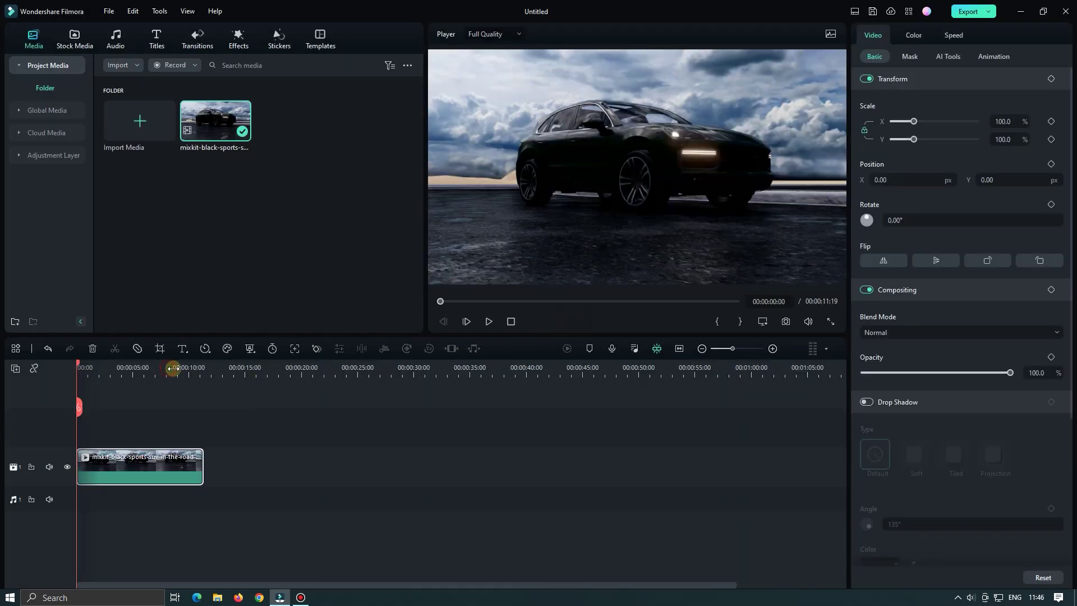
drag(173, 368, 284, 372)
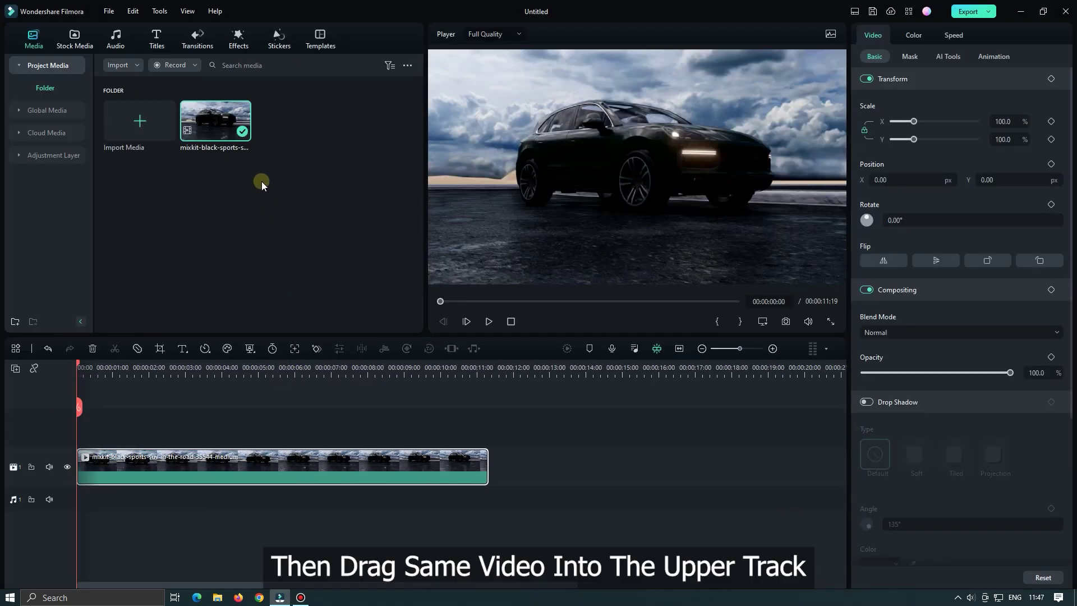
drag(217, 124, 96, 429)
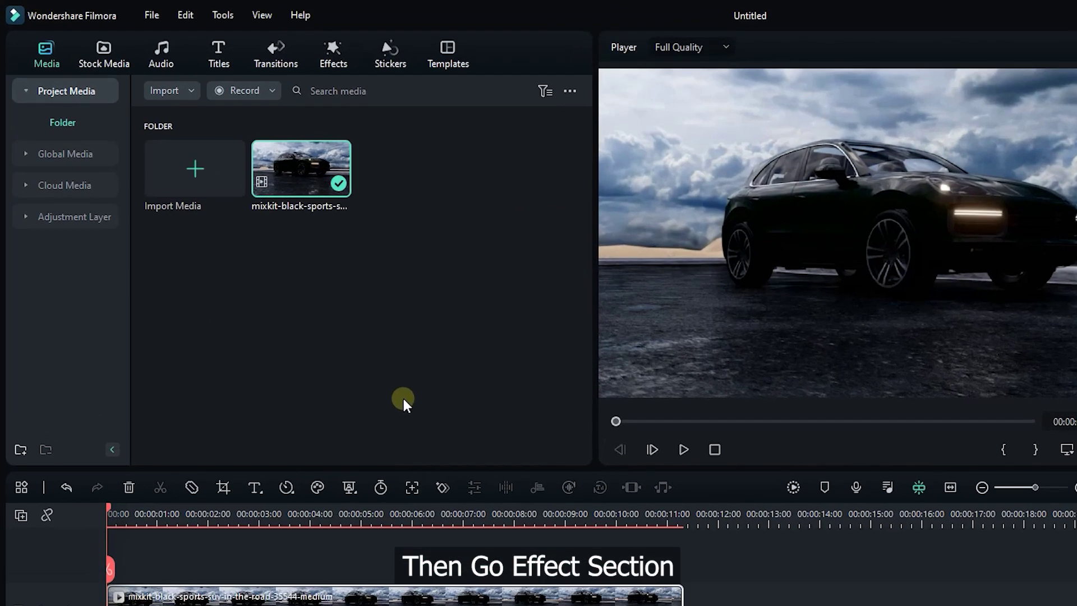
Step: Search the effects for 'edge' and drop Chalk Edge onto the upper car clip
click(332, 56)
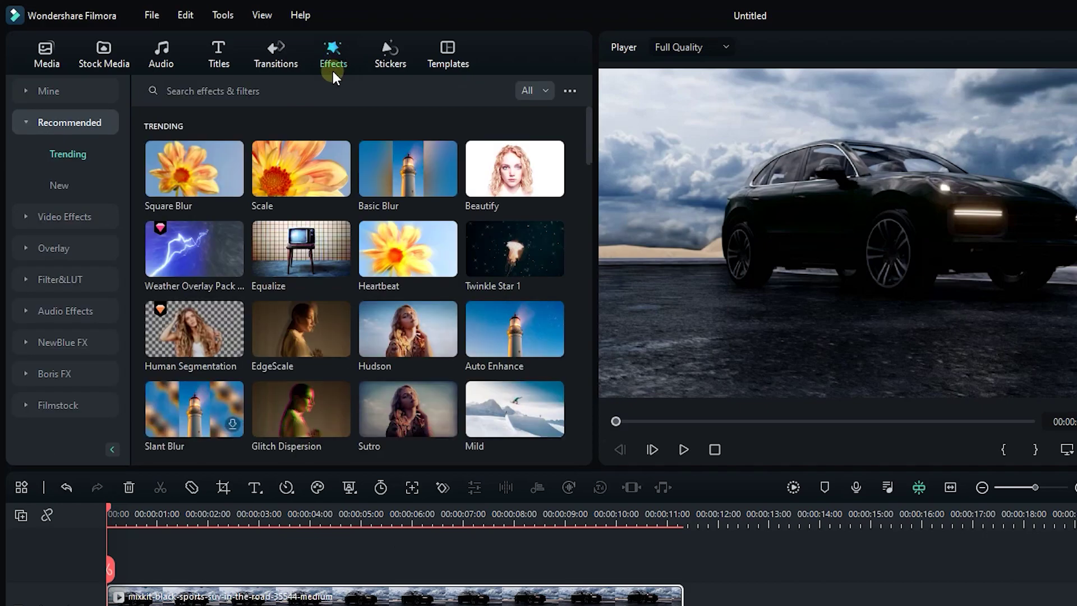
click(329, 86)
text(edge)
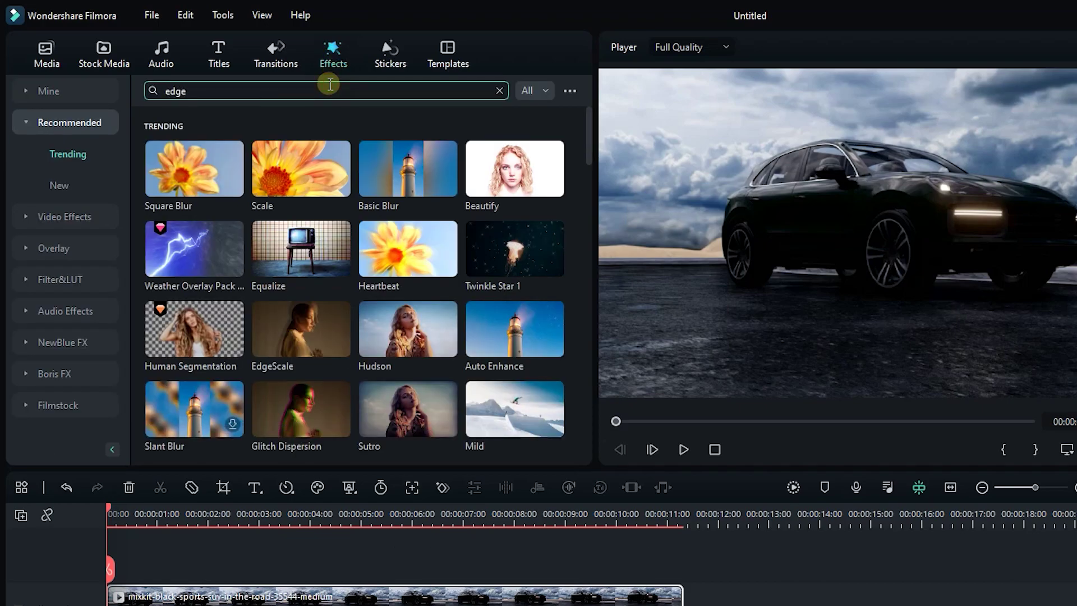
key(Return)
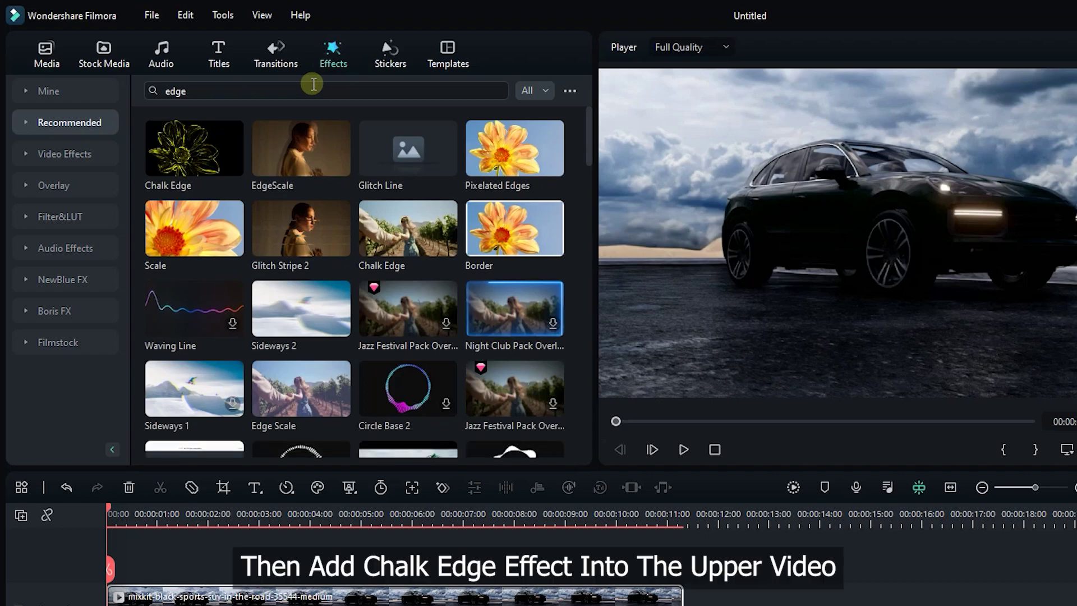
mouse_move(195, 156)
drag(189, 153, 179, 603)
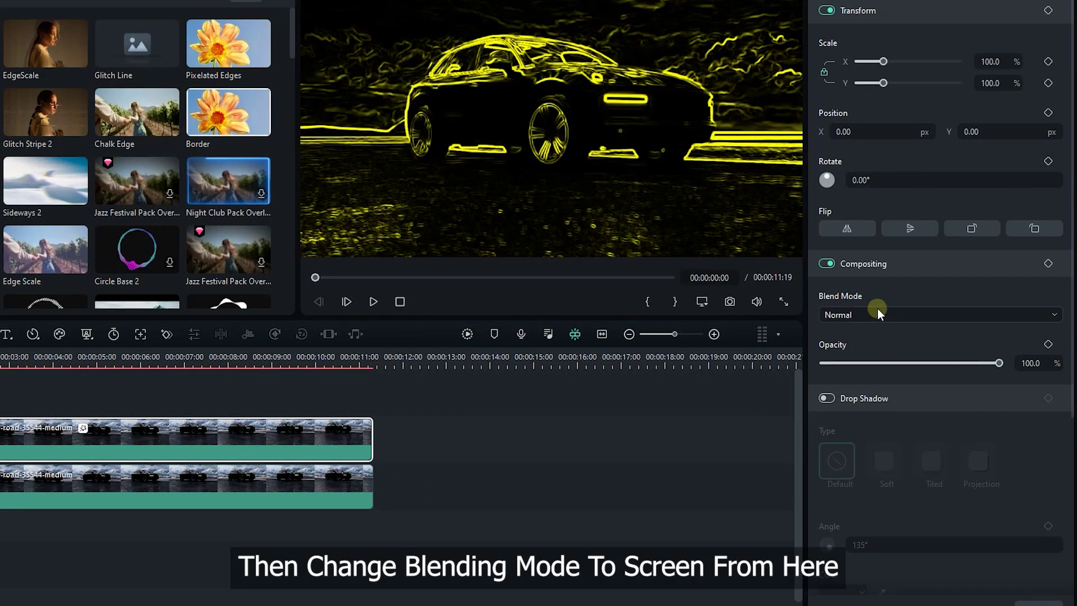
Step: Set the upper clip's blend mode to Screen and the Chalk Edge colour to cyan (0, 255, 255)
click(877, 312)
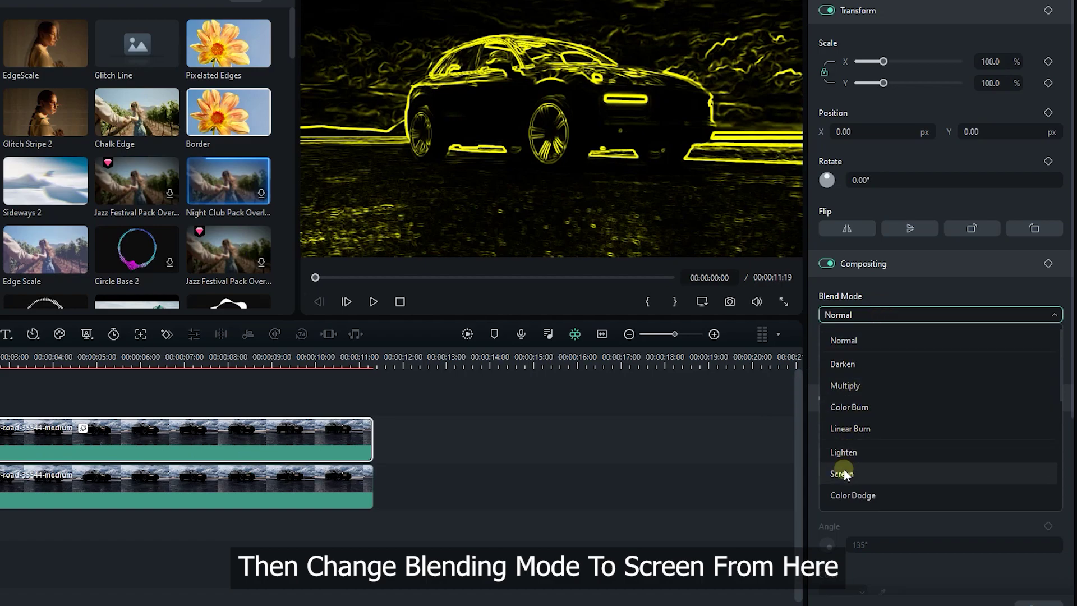
click(843, 473)
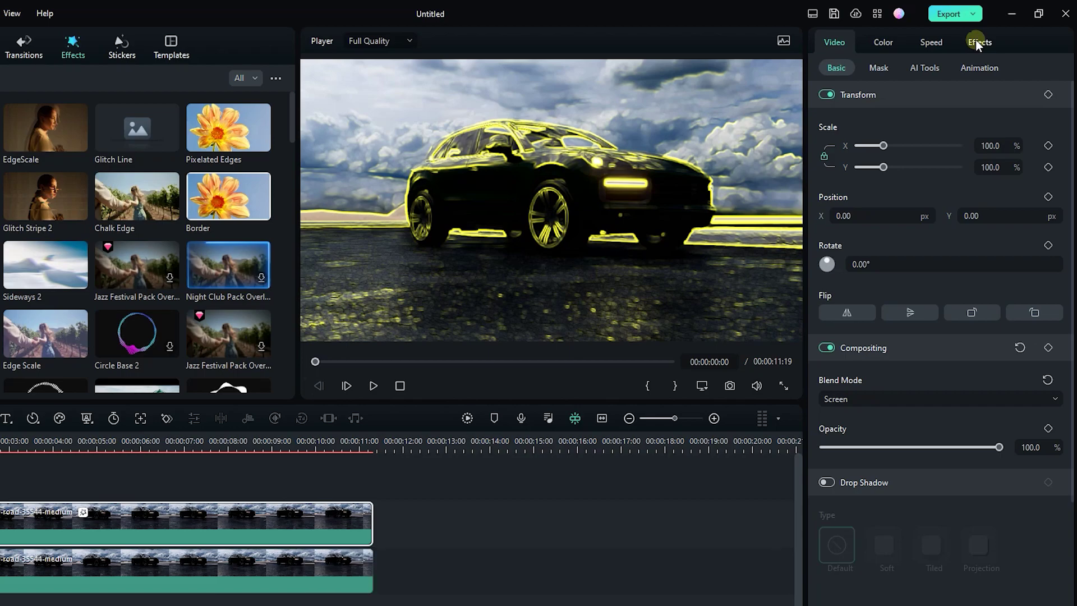
click(976, 42)
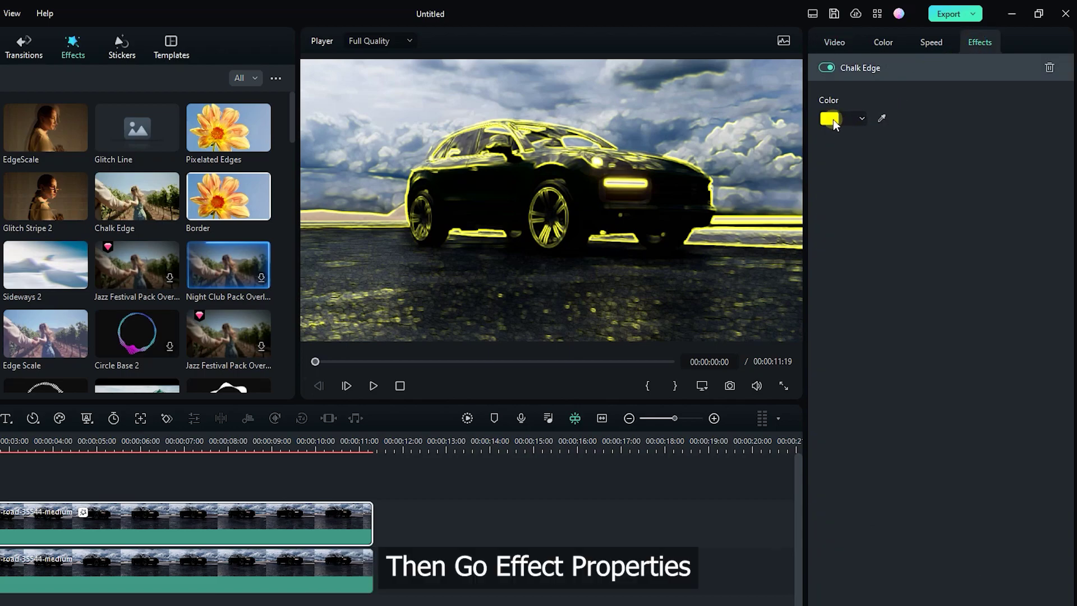
click(833, 120)
click(860, 224)
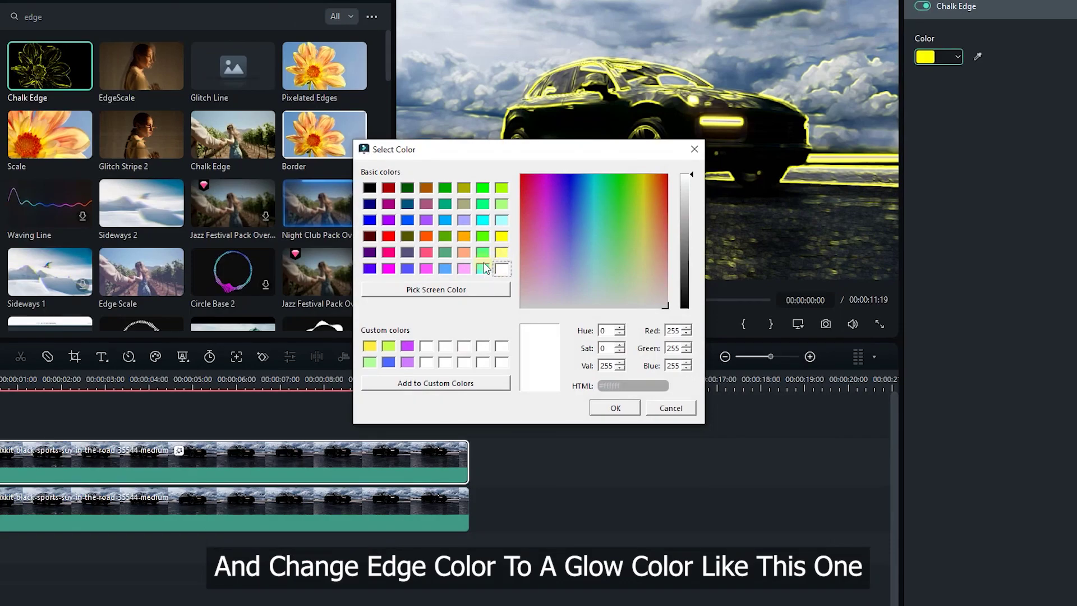
click(483, 219)
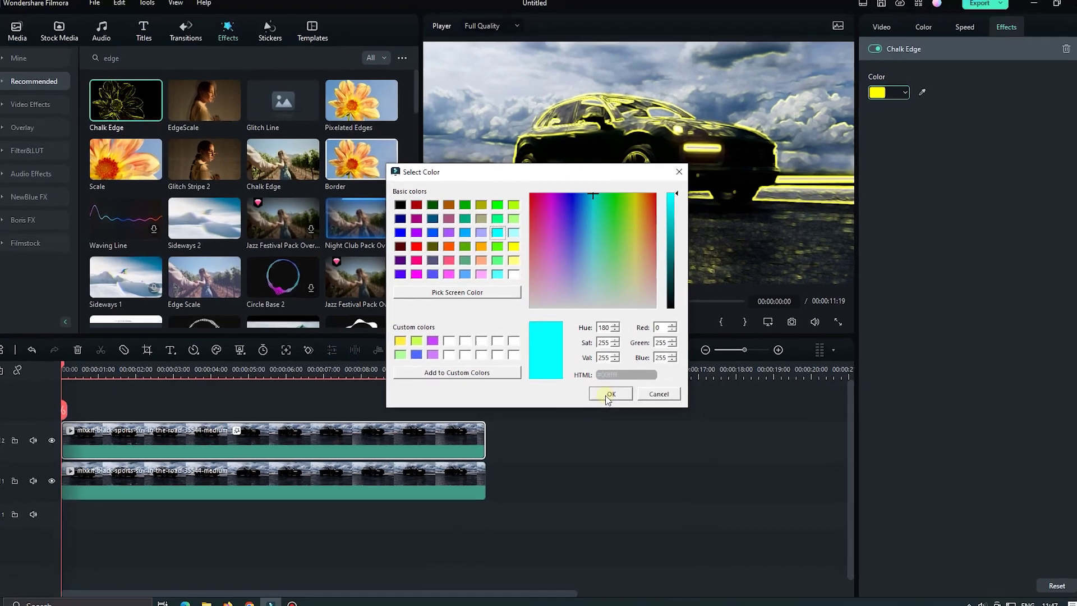
click(615, 408)
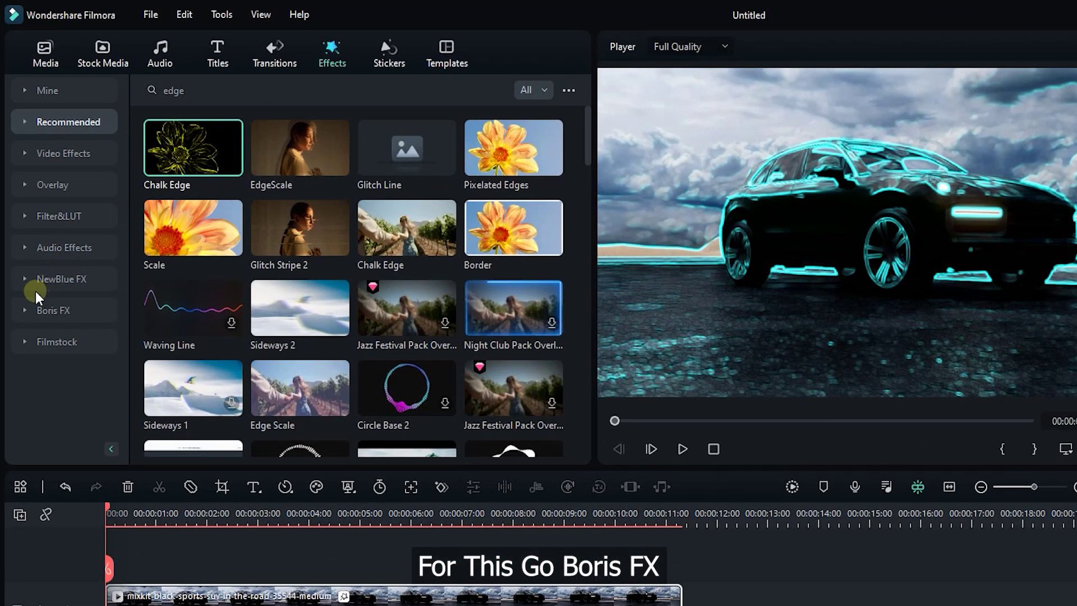
Step: Apply BCC Curl from the Boris FX Warp effects to the upper car clip
click(29, 310)
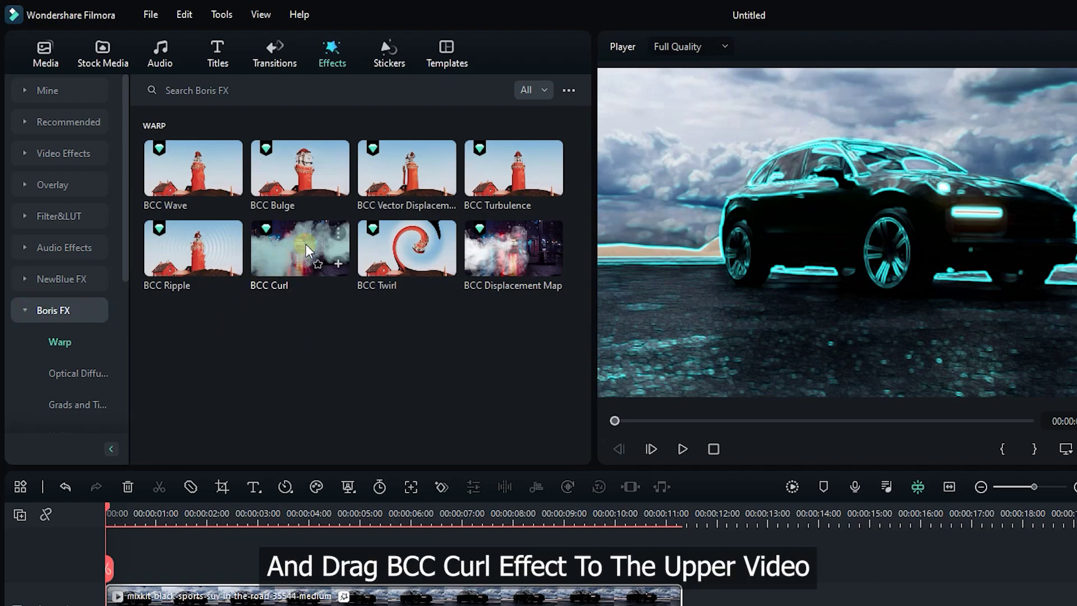
drag(305, 244, 194, 594)
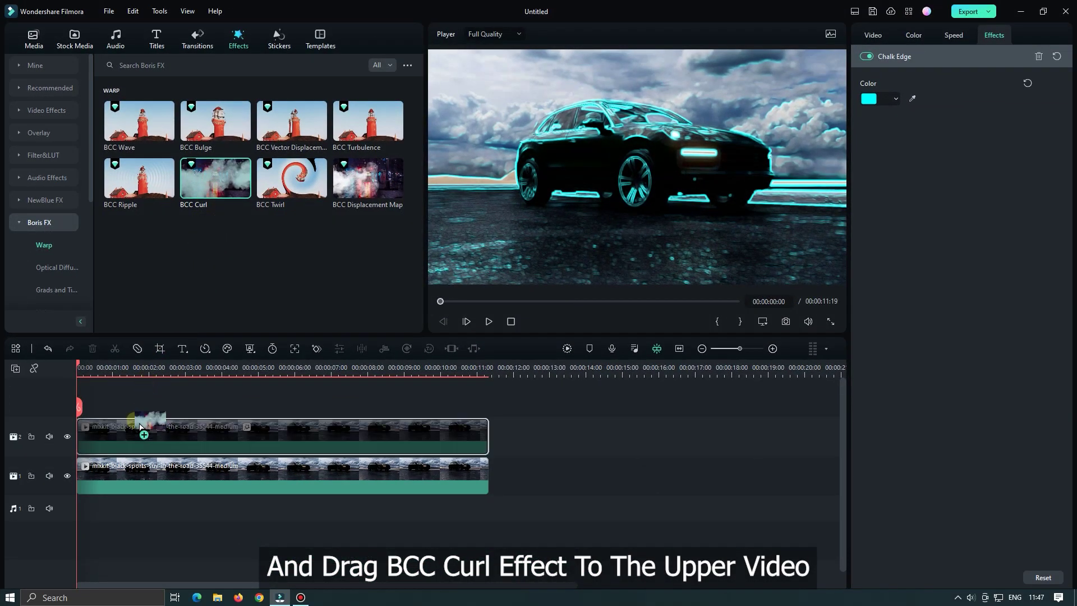
drag(141, 428, 136, 427)
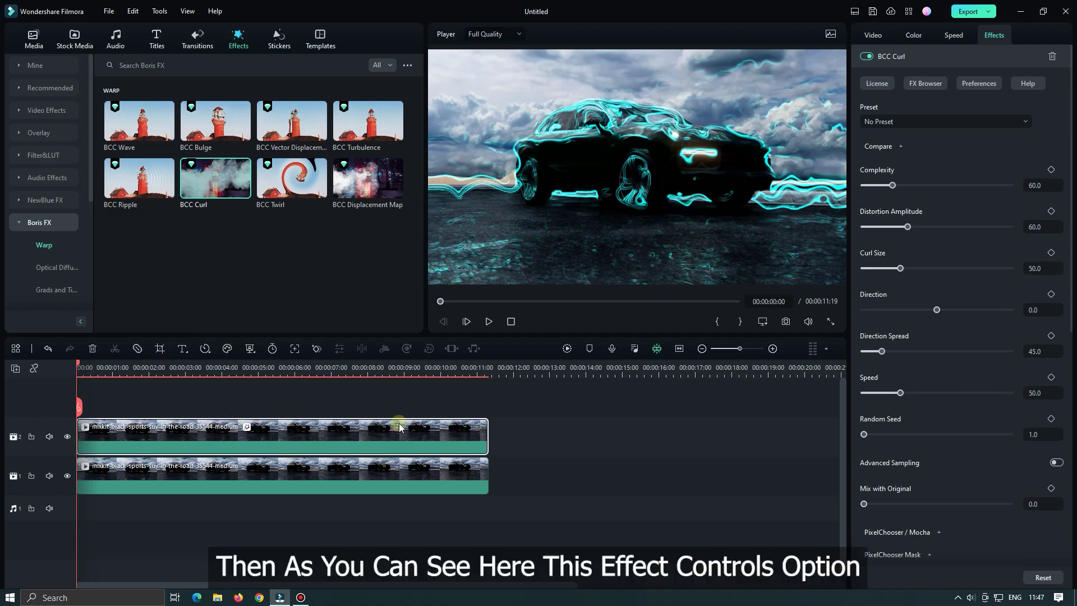
scroll(973, 224, down, 3)
scroll(985, 307, down, 3)
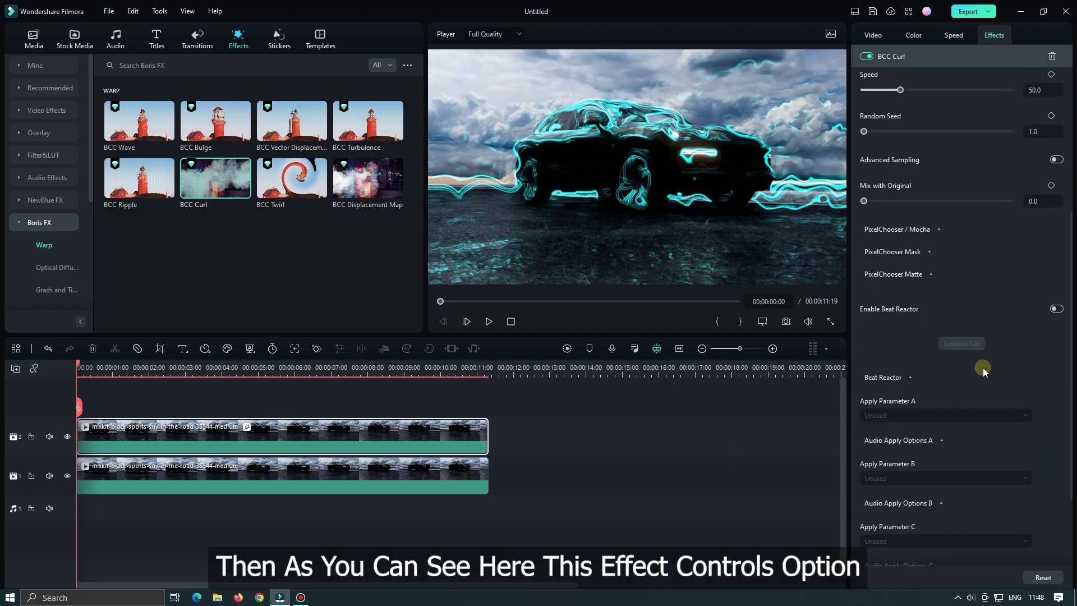
scroll(983, 366, up, 6)
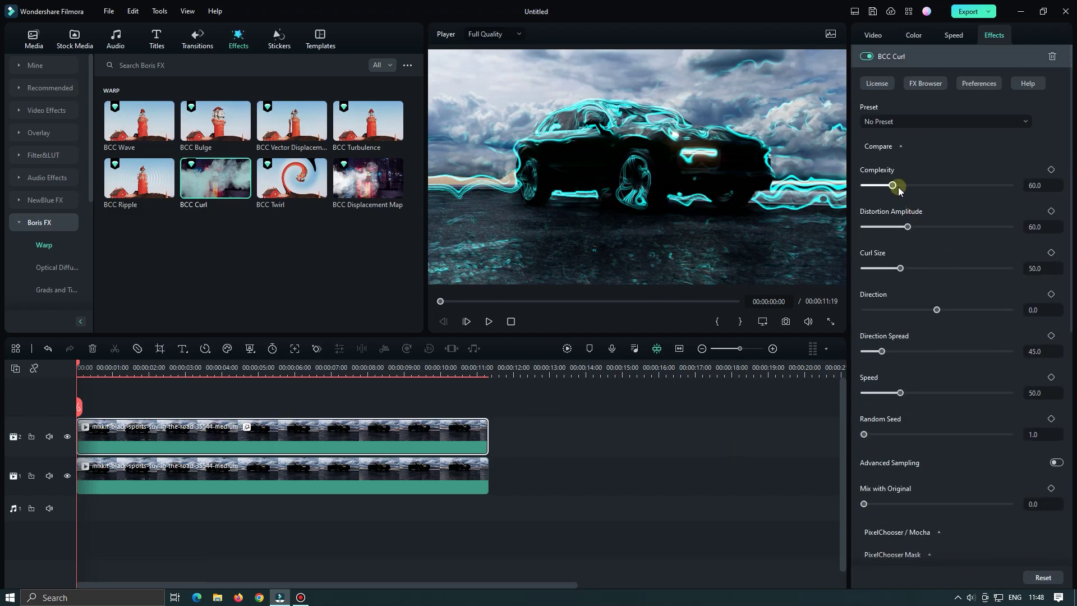
Step: Tune BCC Curl to Distortion Amplitude 75.9 and Curl Size 72.0, and raise its Direction
drag(892, 185, 935, 186)
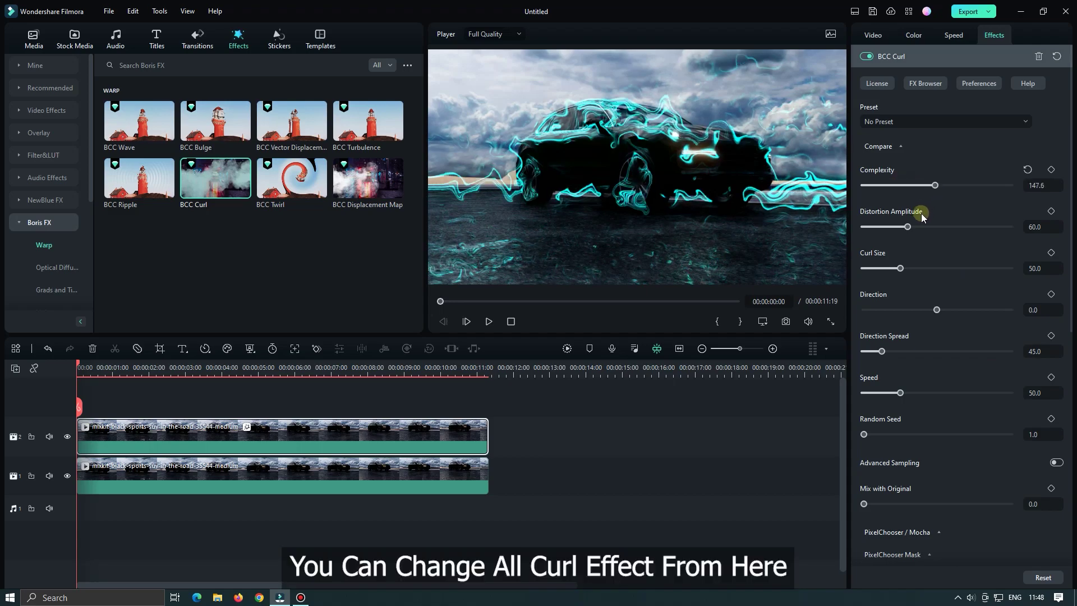
key(ctrl+z)
drag(908, 227, 980, 226)
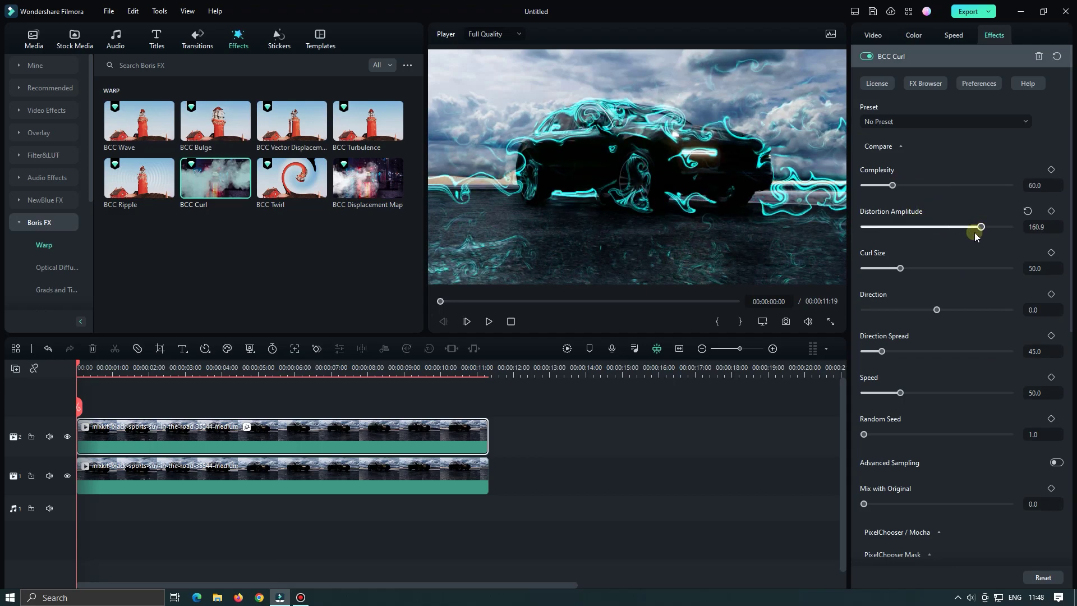
key(ctrl+z)
mouse_move(899, 274)
mouse_down()
mouse_move(956, 277)
mouse_move(916, 269)
mouse_up()
key(ctrl+z)
drag(908, 226, 919, 227)
drag(918, 276, 917, 271)
drag(936, 310, 945, 310)
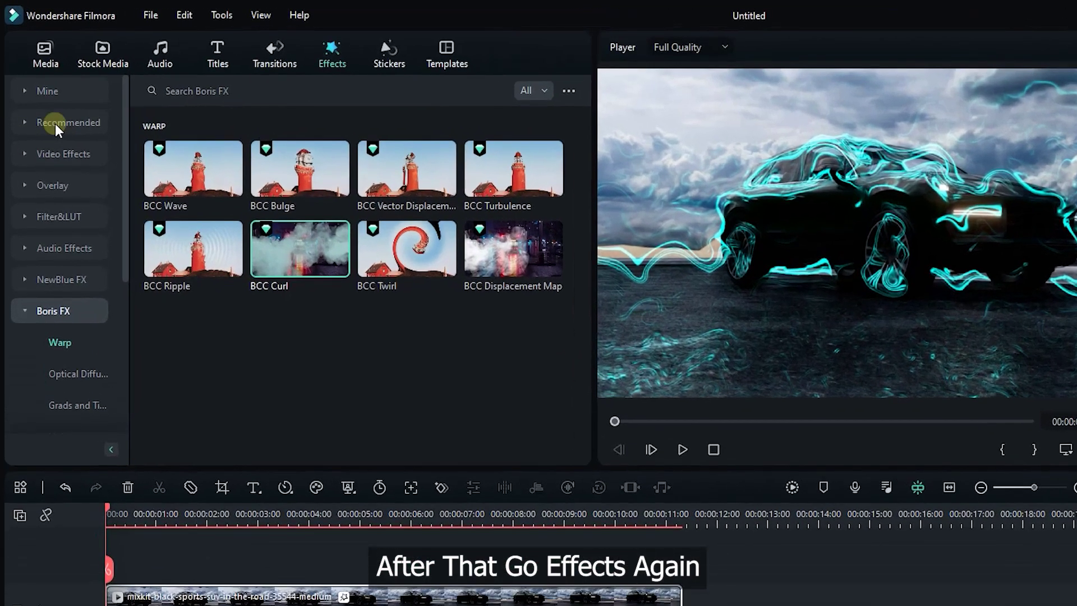
Step: Search for 'glow', apply Glow to the upper car clip, and keep its Radius at 10
click(55, 124)
click(221, 88)
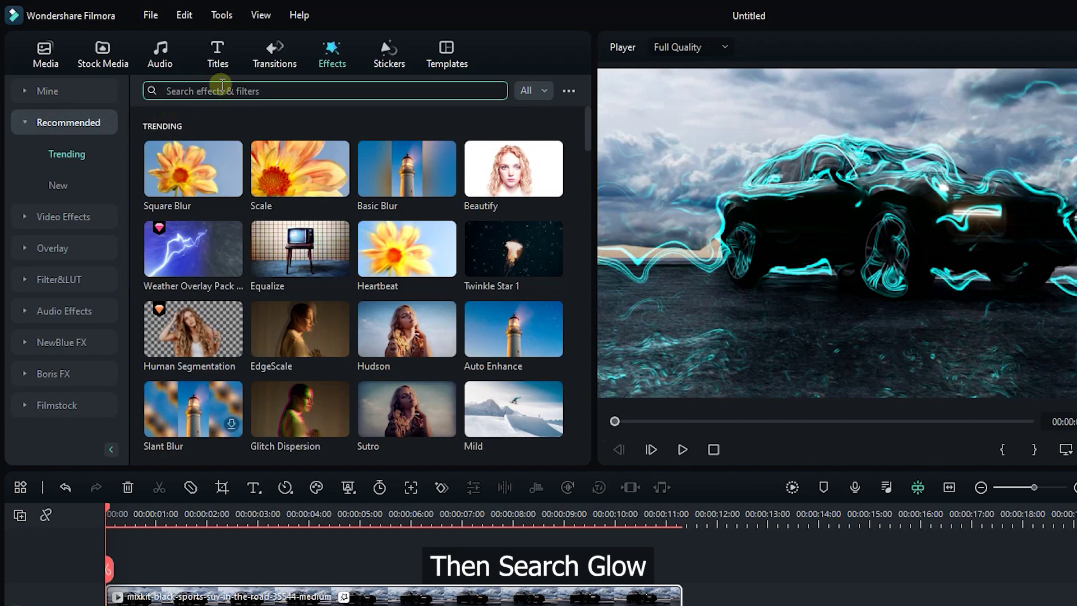
text(glow)
key(Return)
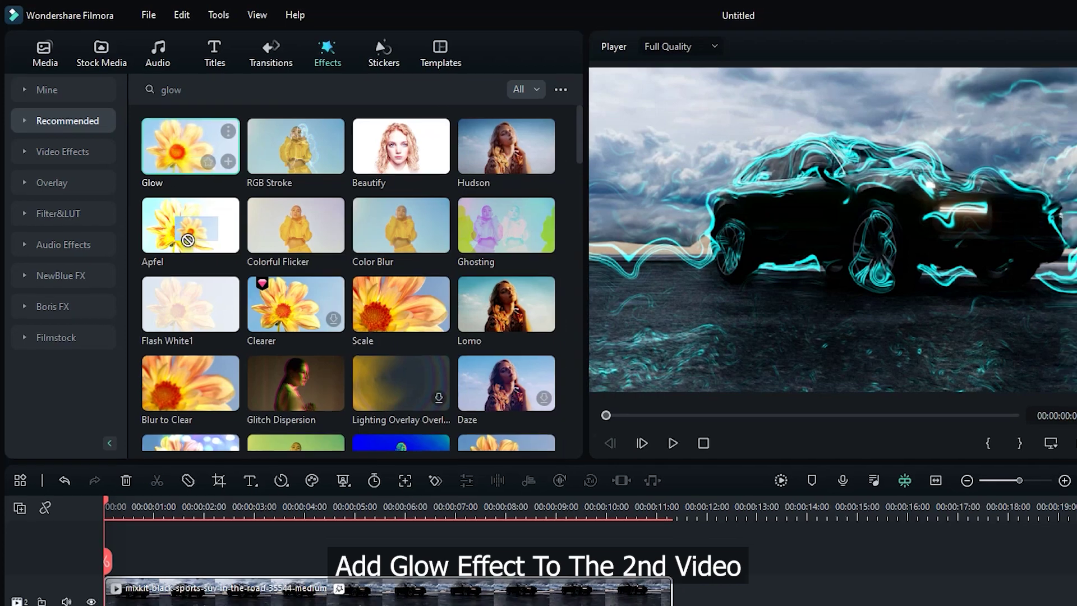
drag(193, 148, 155, 603)
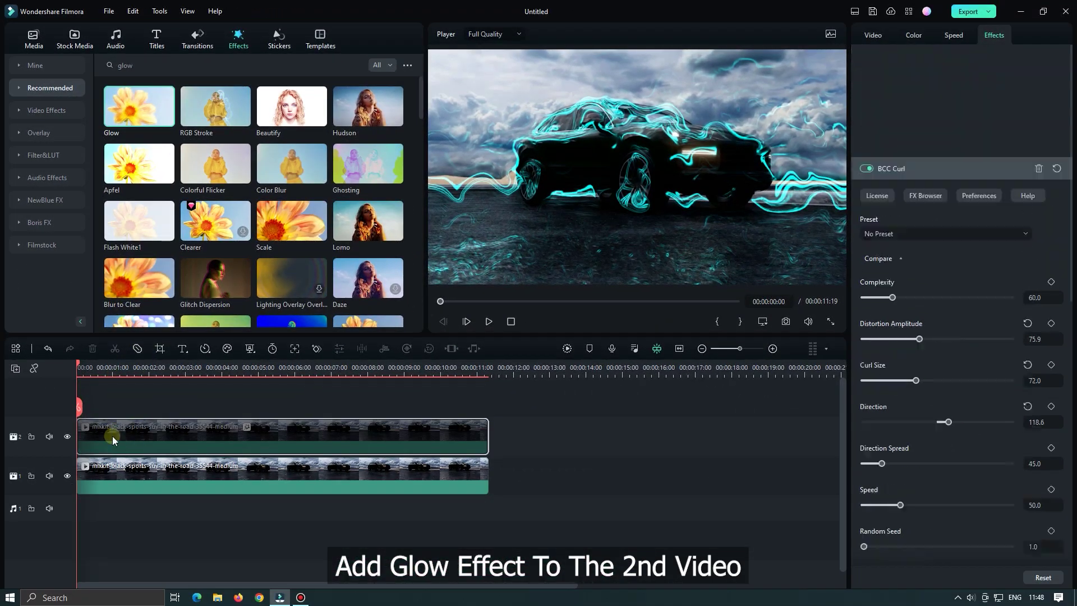
mouse_move(895, 100)
mouse_down()
mouse_move(885, 98)
mouse_move(905, 101)
mouse_move(892, 99)
mouse_up()
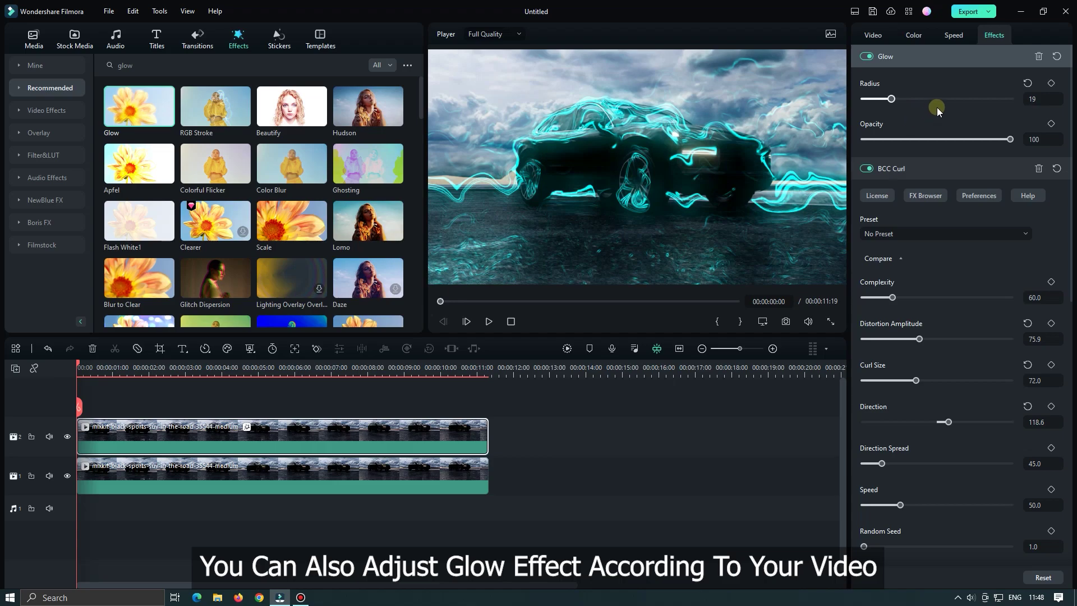
key(ctrl+z)
key(ctrl+z)
key(ctrl+z)
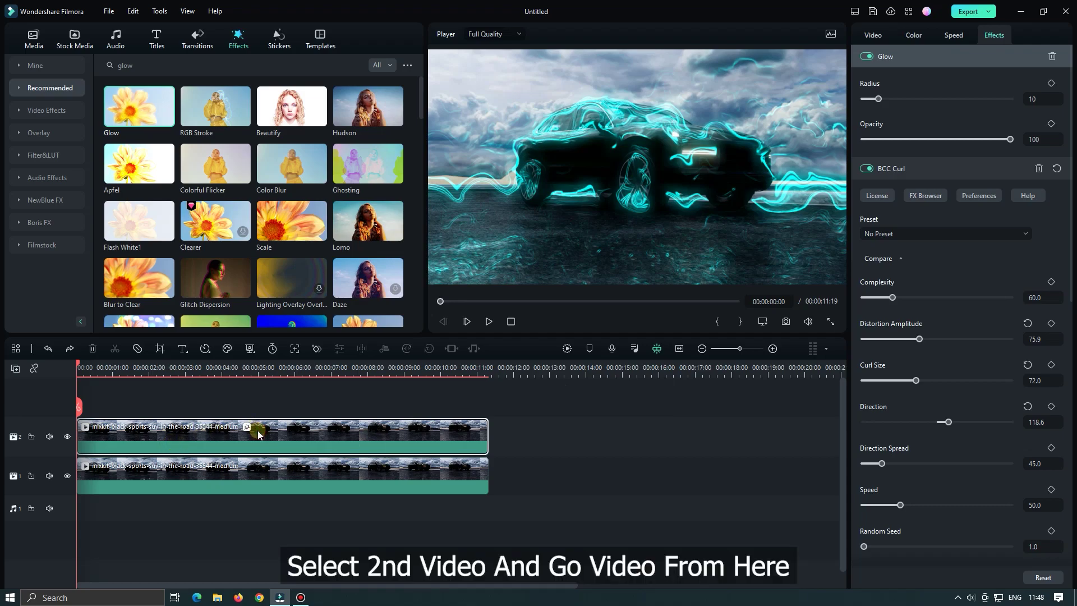
Step: Keyframe the upper clip's opacity: 0 at 00:00:01:00, 100 at 01:10, 0 at 01:20
click(873, 35)
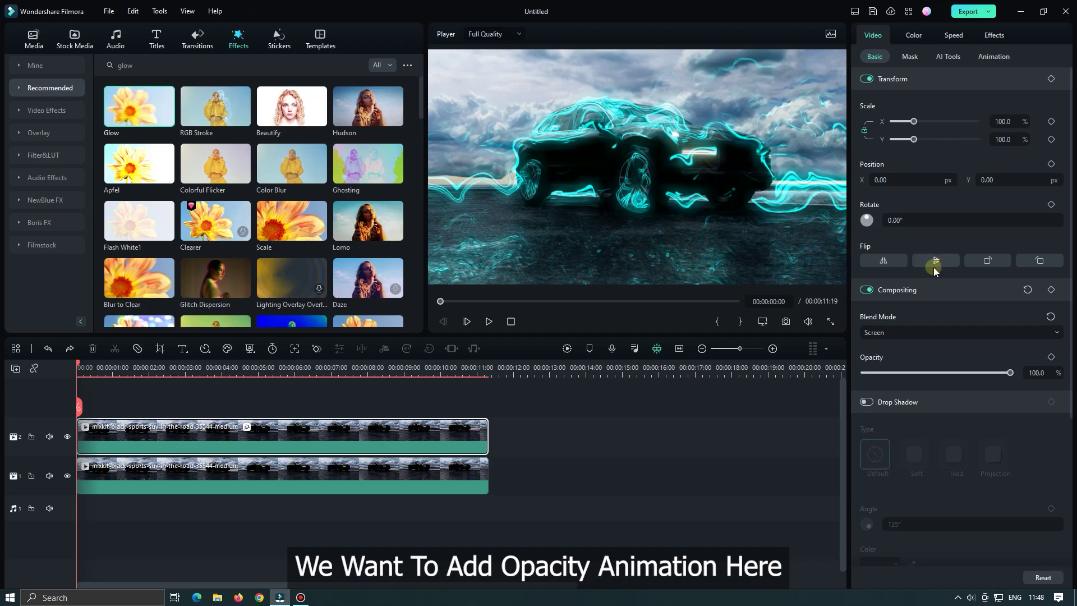
drag(120, 371, 201, 367)
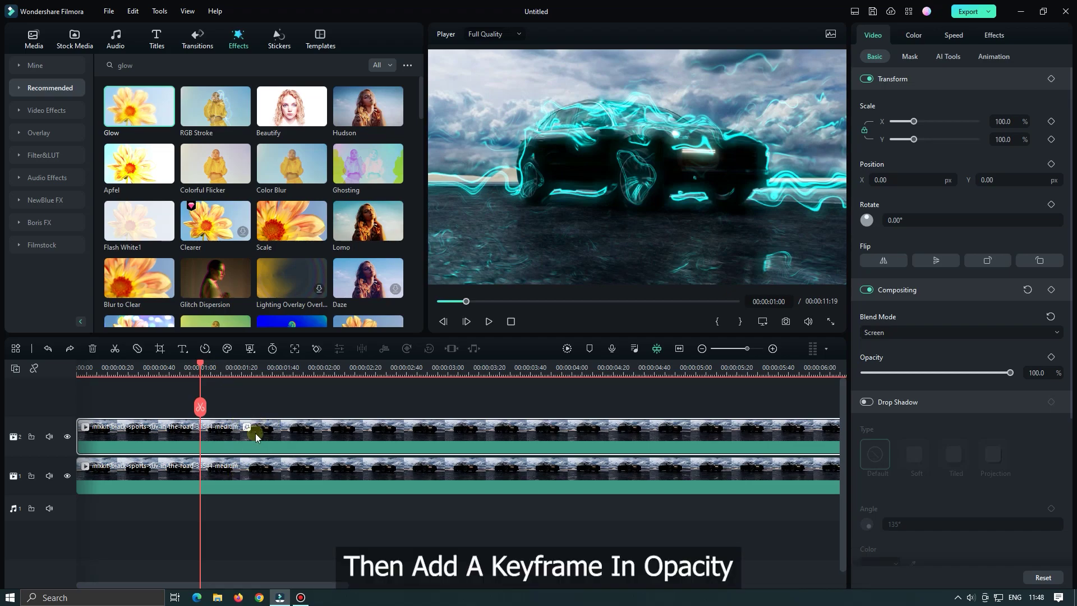
click(1052, 357)
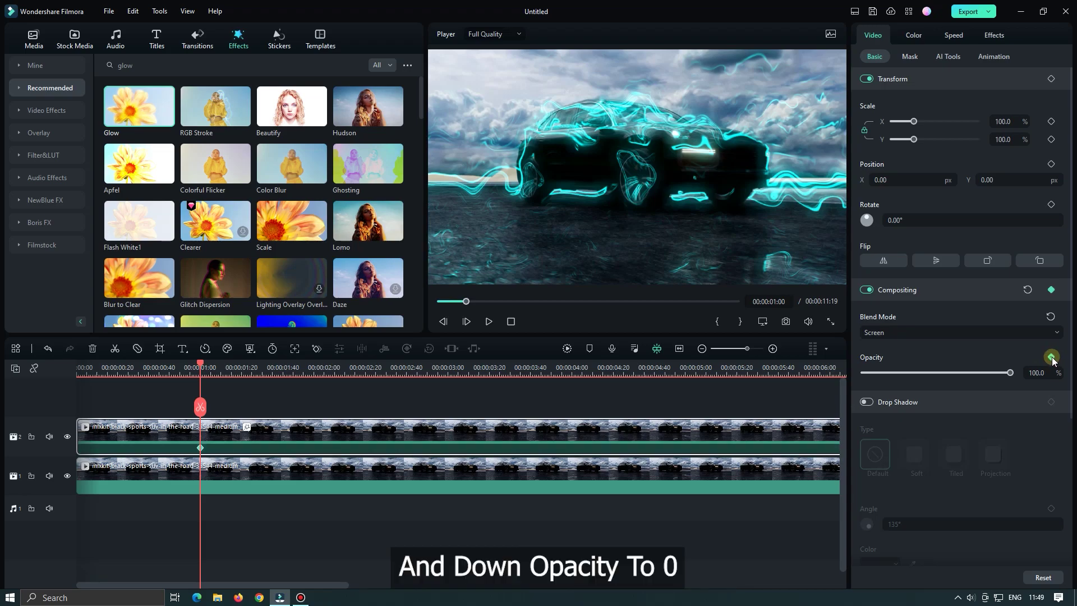
drag(1004, 376, 864, 380)
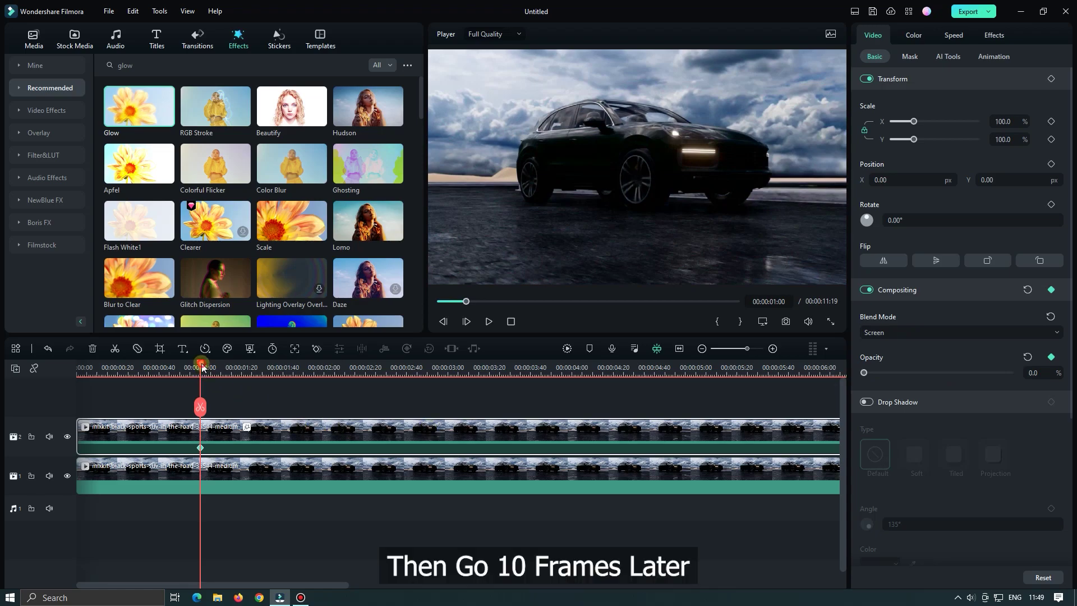
drag(202, 367, 222, 369)
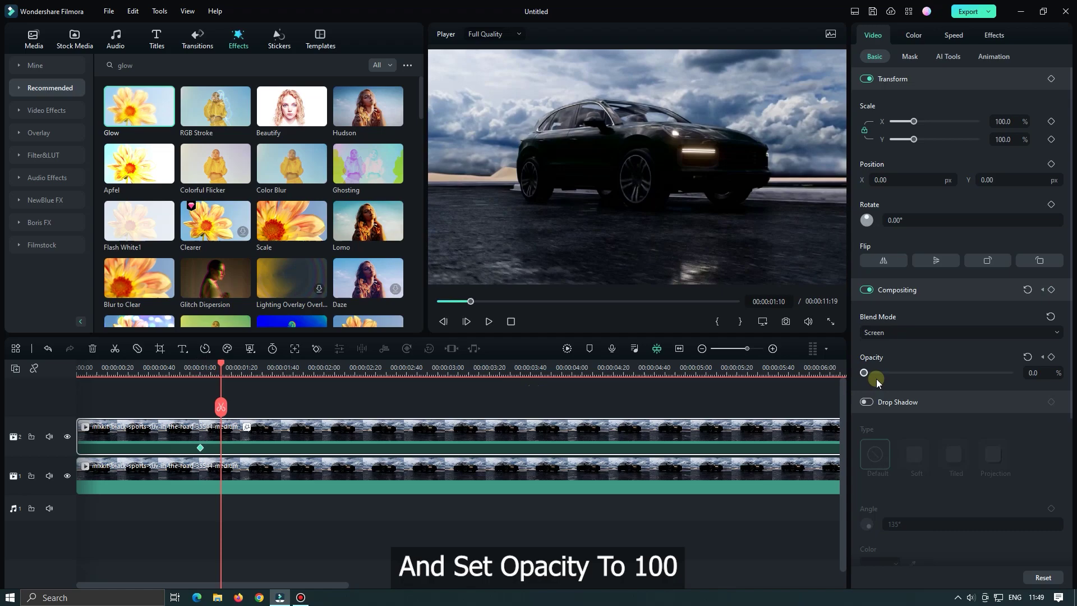
drag(868, 375, 1024, 371)
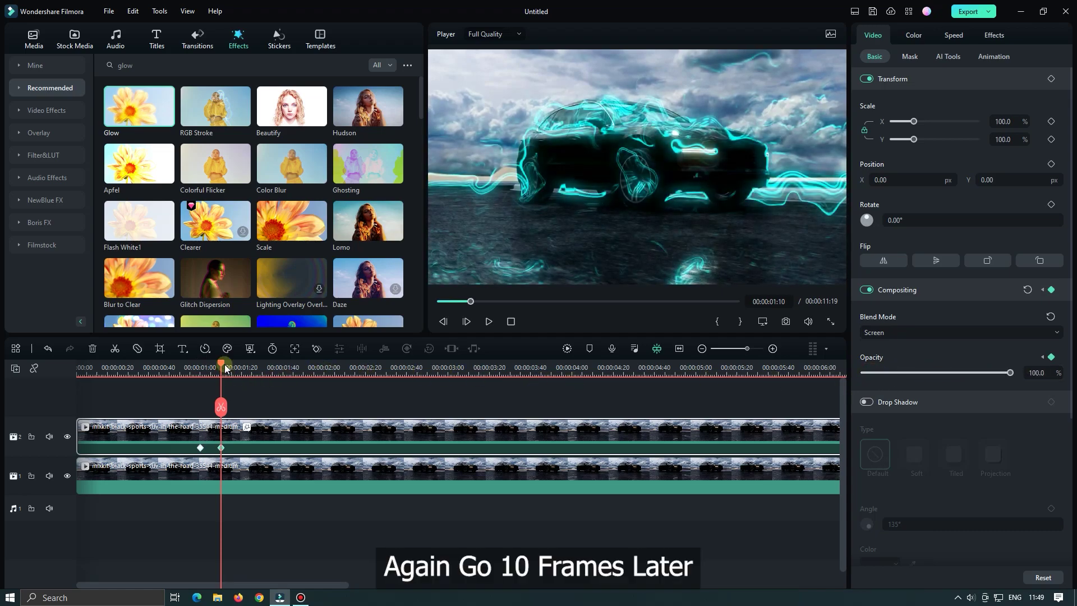
drag(224, 368, 241, 368)
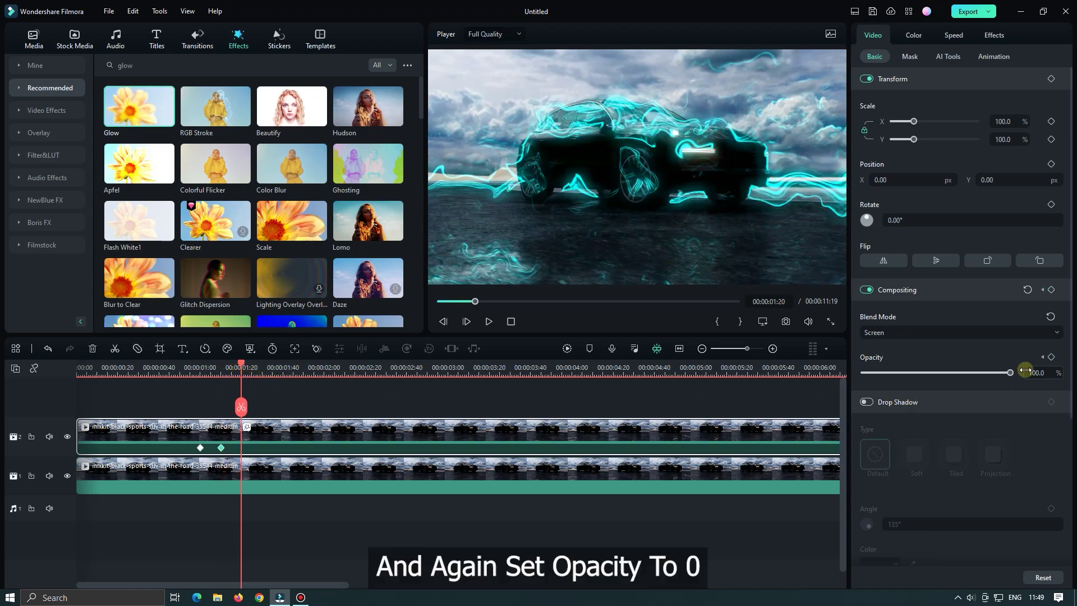
drag(1010, 373, 864, 373)
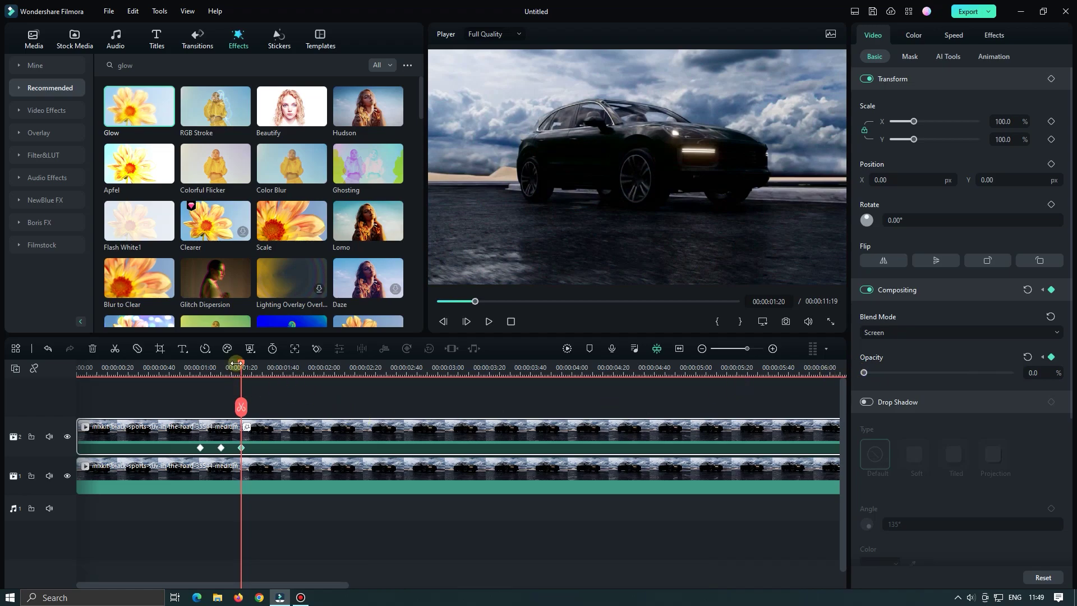
drag(241, 369, 324, 372)
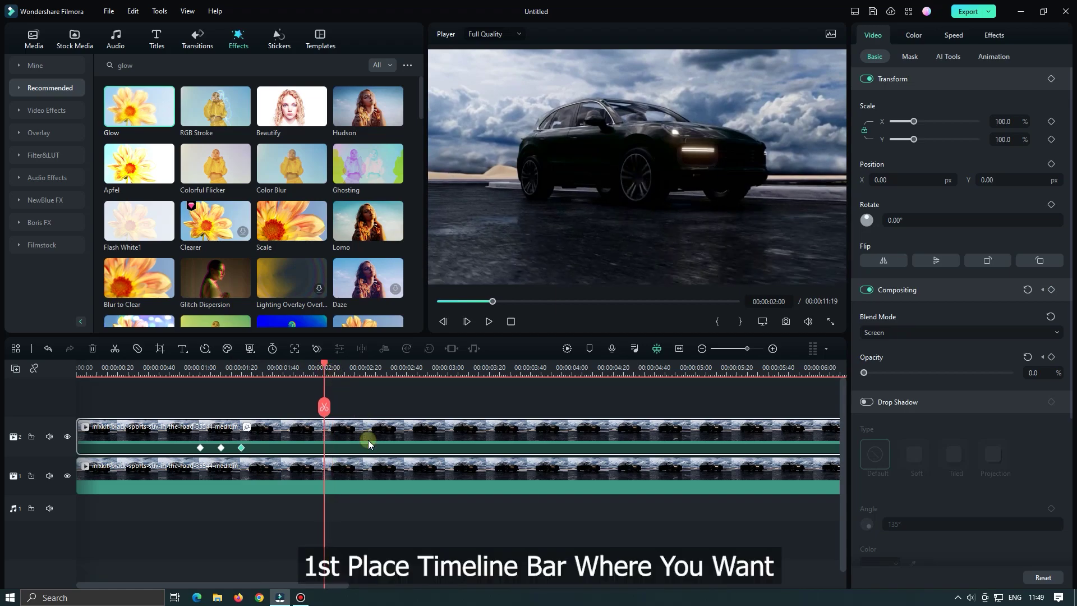
Step: Add opacity keyframes of 0 at 00:00:02:00, 100 at 02:10 and 0 at 02:20
click(1052, 358)
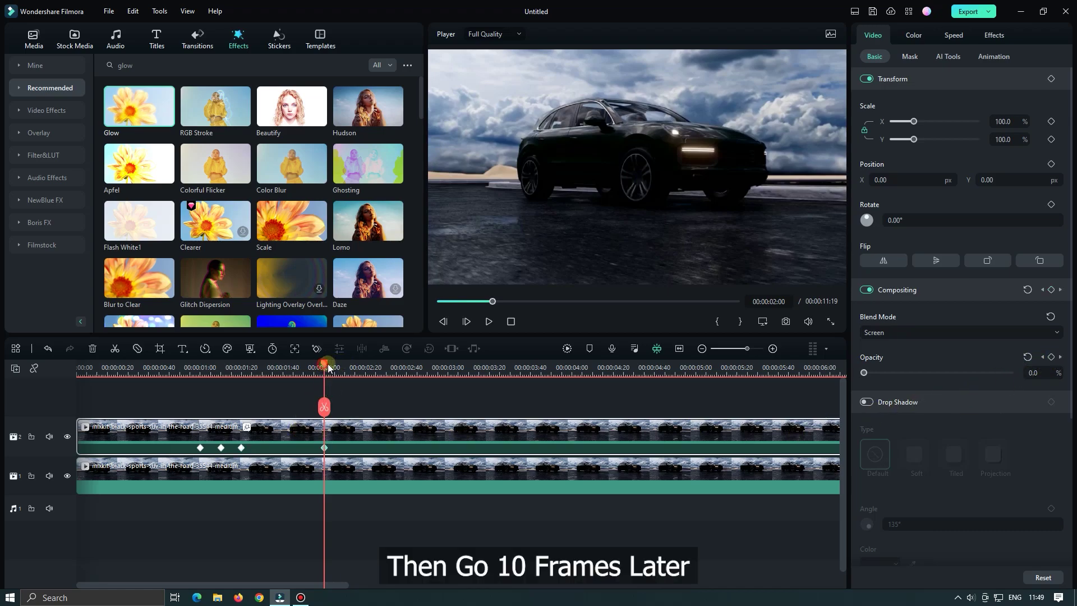
drag(328, 367, 346, 371)
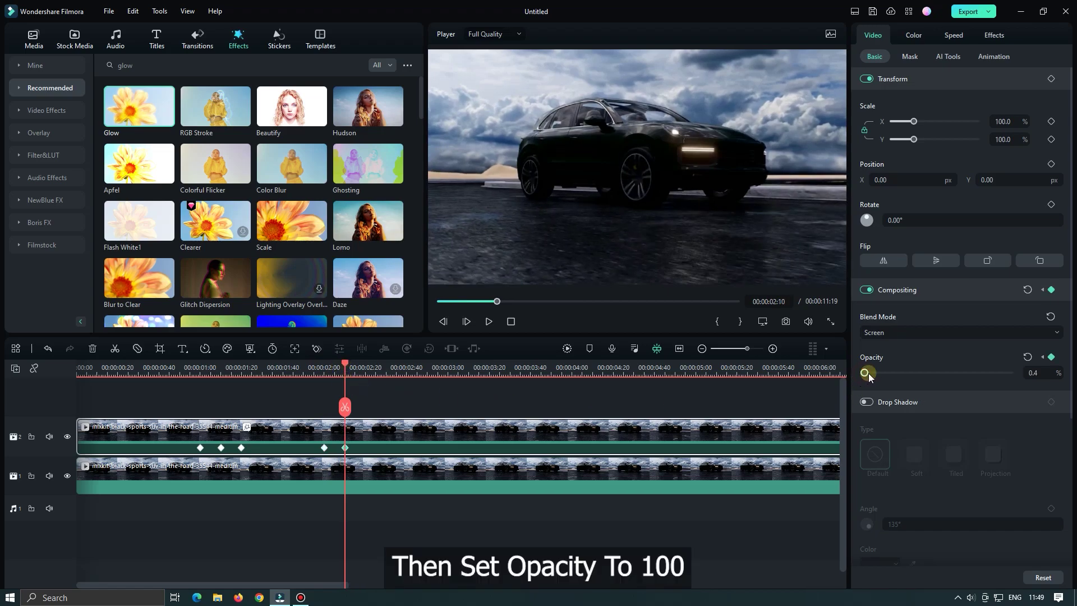
drag(864, 372, 1021, 372)
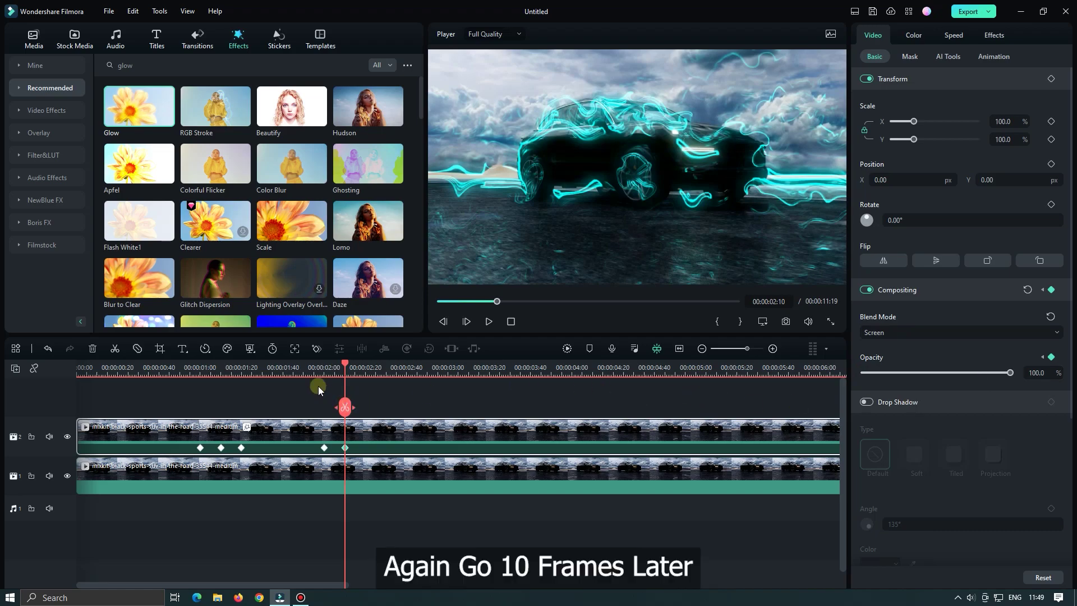
drag(347, 367, 365, 368)
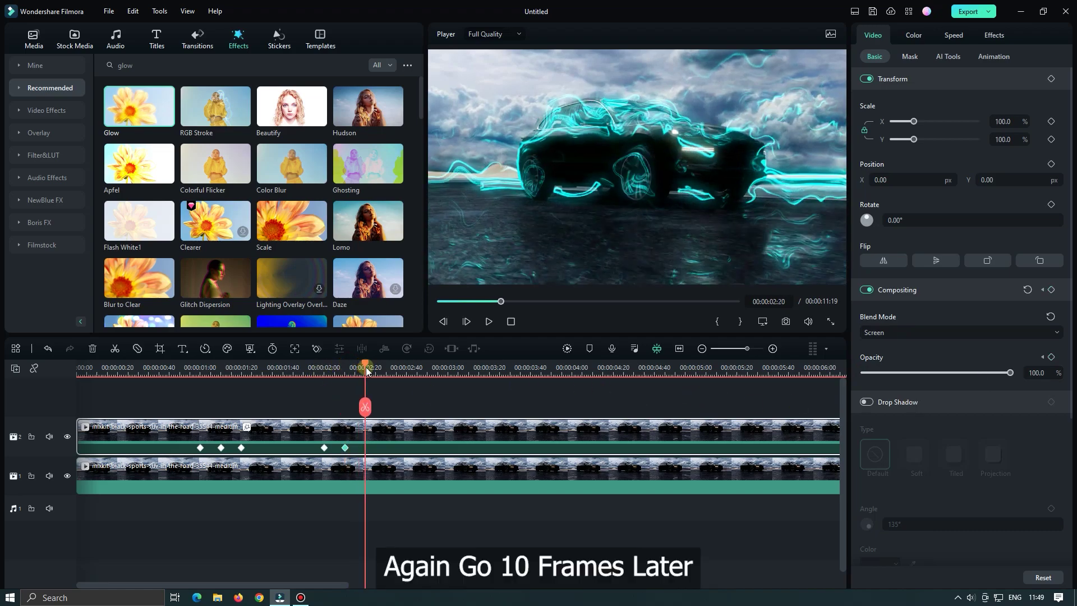
drag(923, 374, 842, 372)
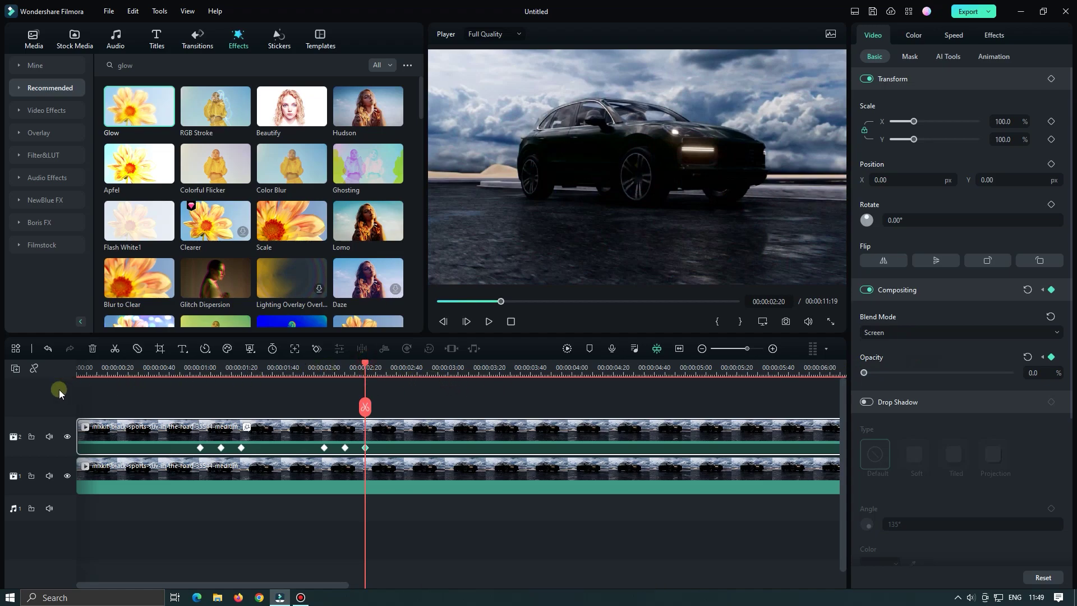
Step: Render the timeline preview, then play and scrub through it to check the glow flicker
click(567, 353)
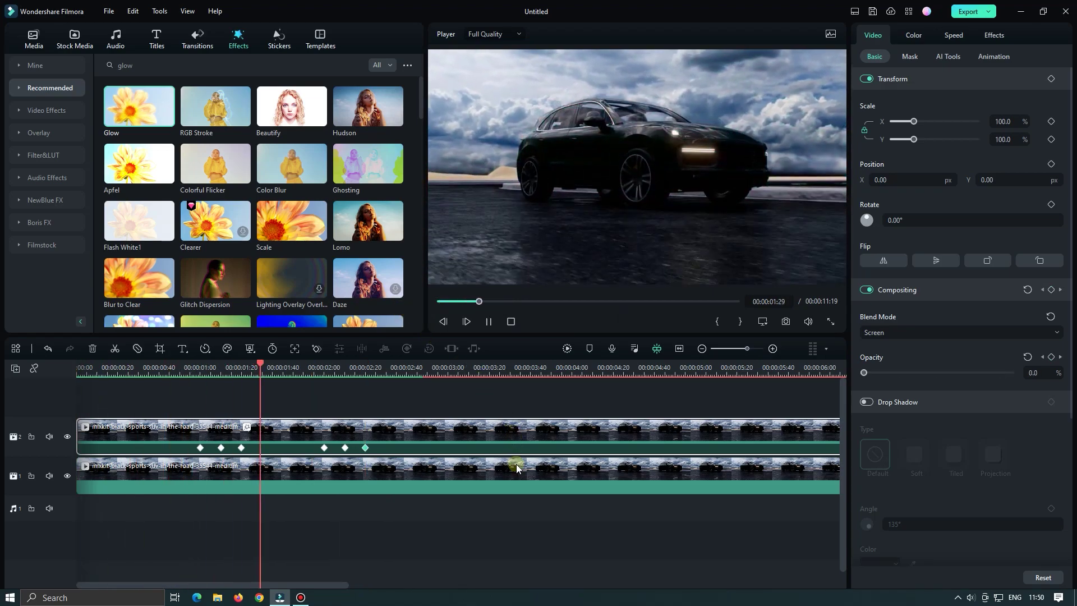
click(487, 324)
drag(471, 303, 418, 310)
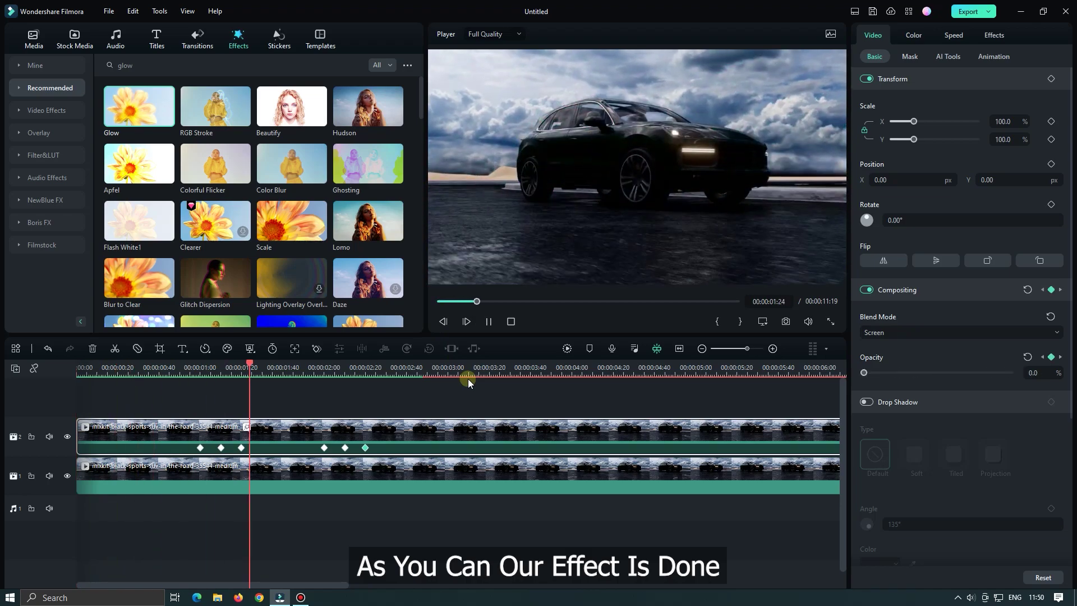
mouse_move(454, 306)
mouse_down()
mouse_move(444, 305)
mouse_move(471, 313)
mouse_up()
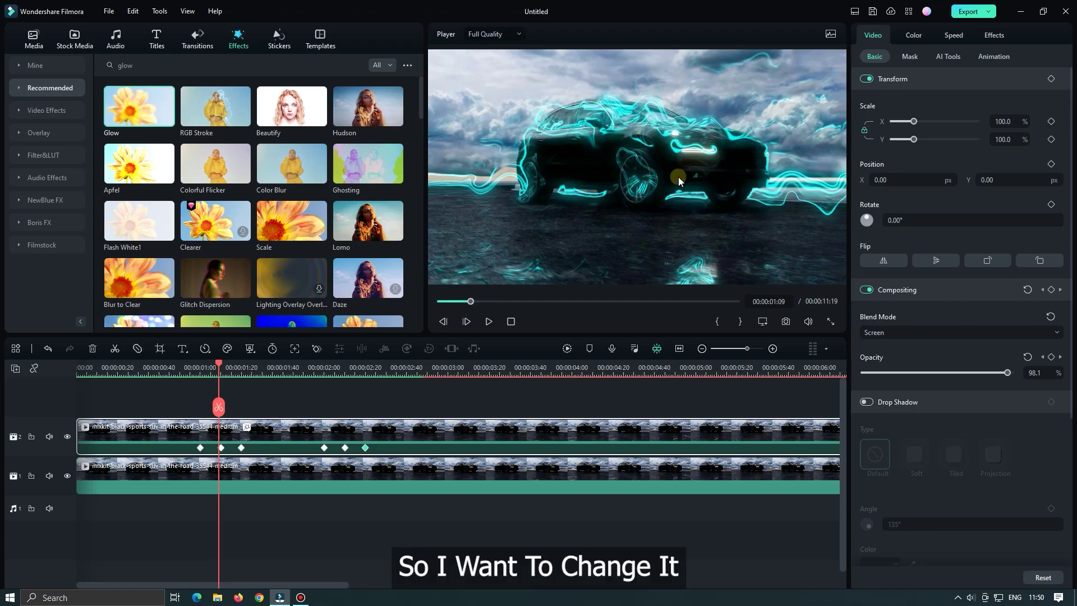
Step: Reset BCC Curl's Distortion Amplitude and Direction to their defaults, 60.0 and 0.0
click(983, 43)
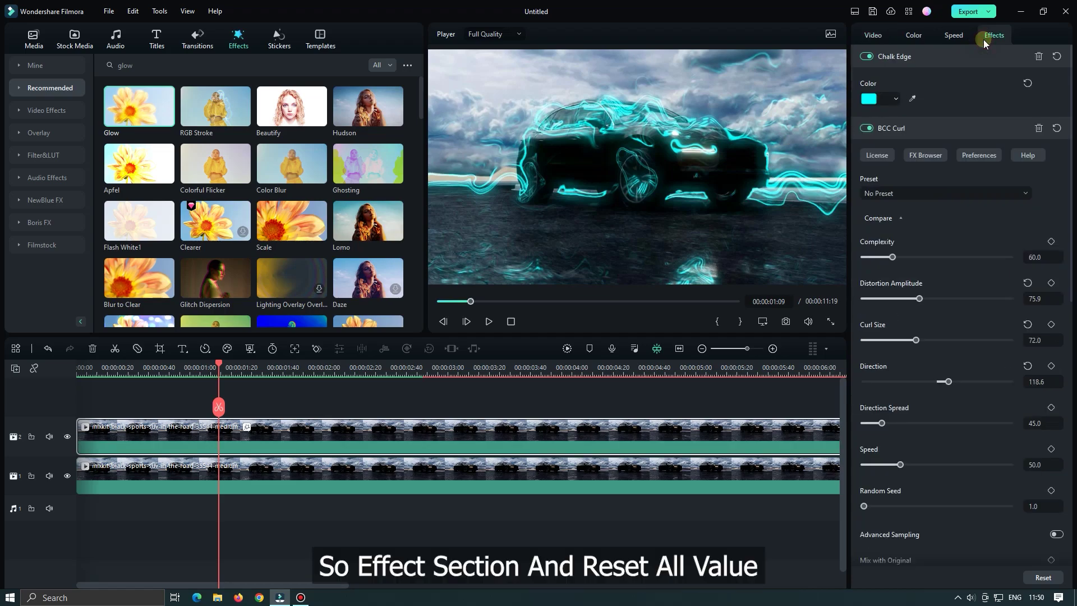
click(1026, 283)
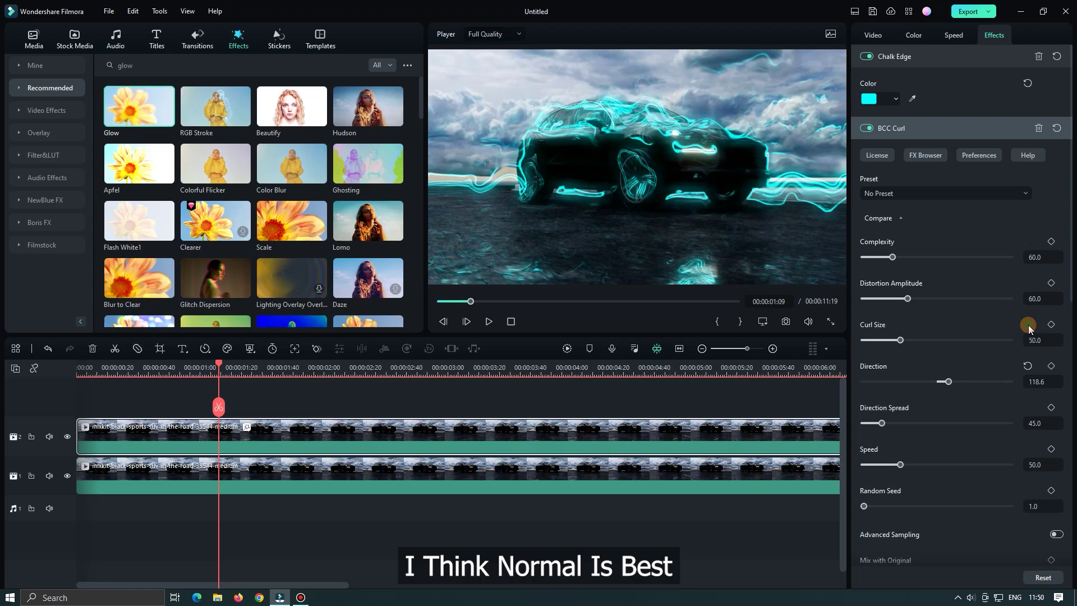
click(1028, 365)
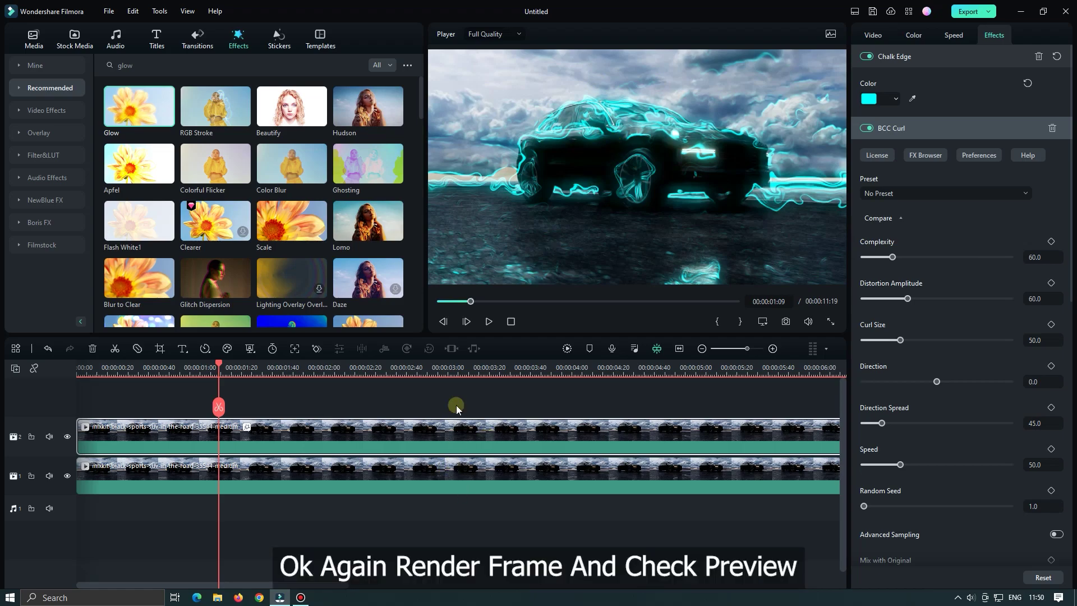
Step: Zoom the timeline out, re-render the preview and play the video from the start
drag(443, 366, 412, 366)
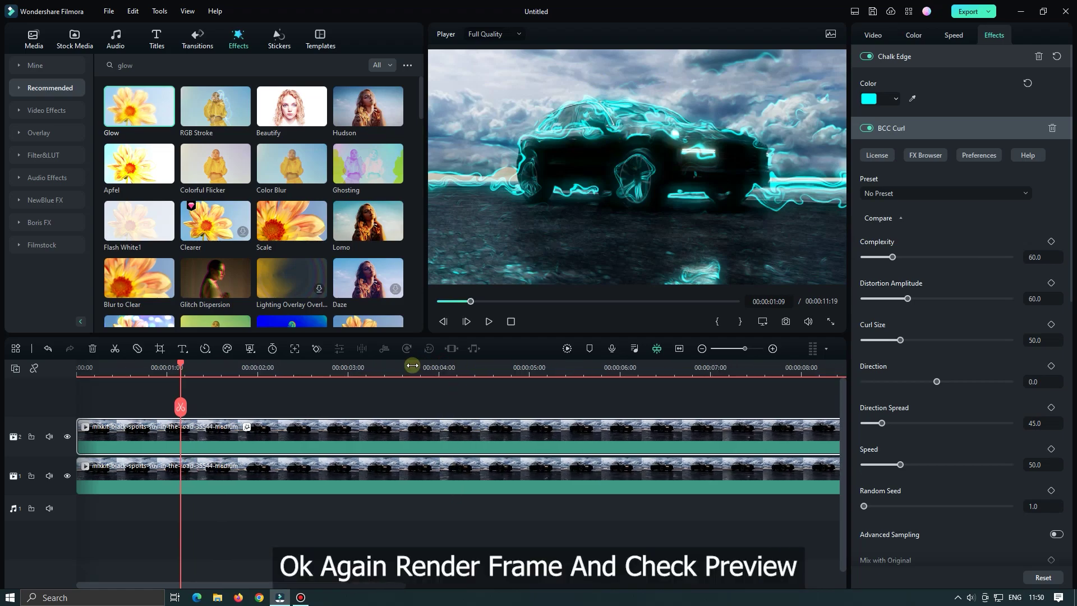
click(566, 352)
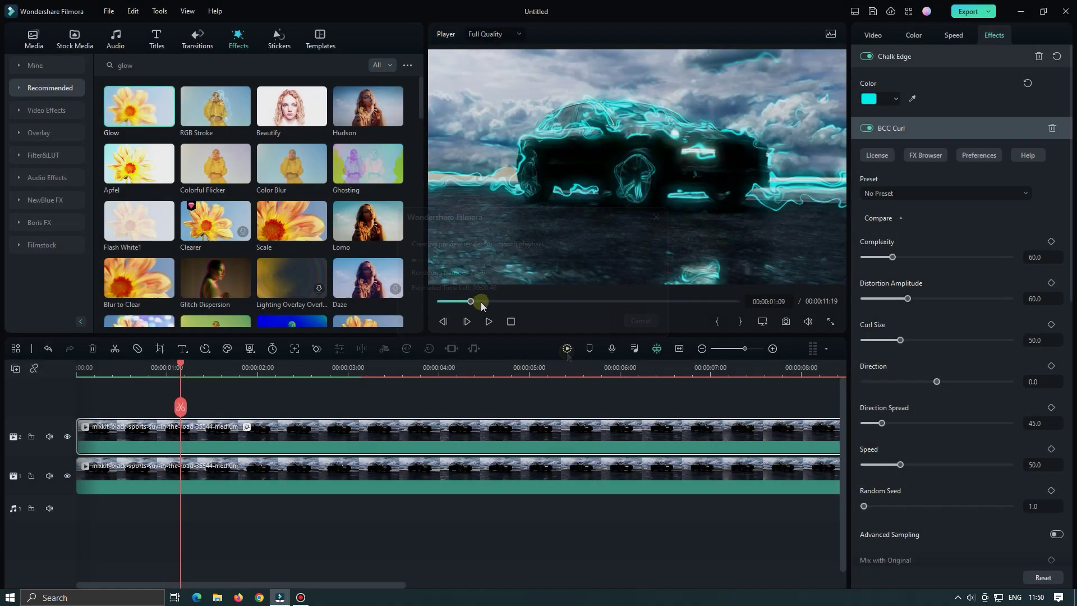
drag(480, 301, 420, 305)
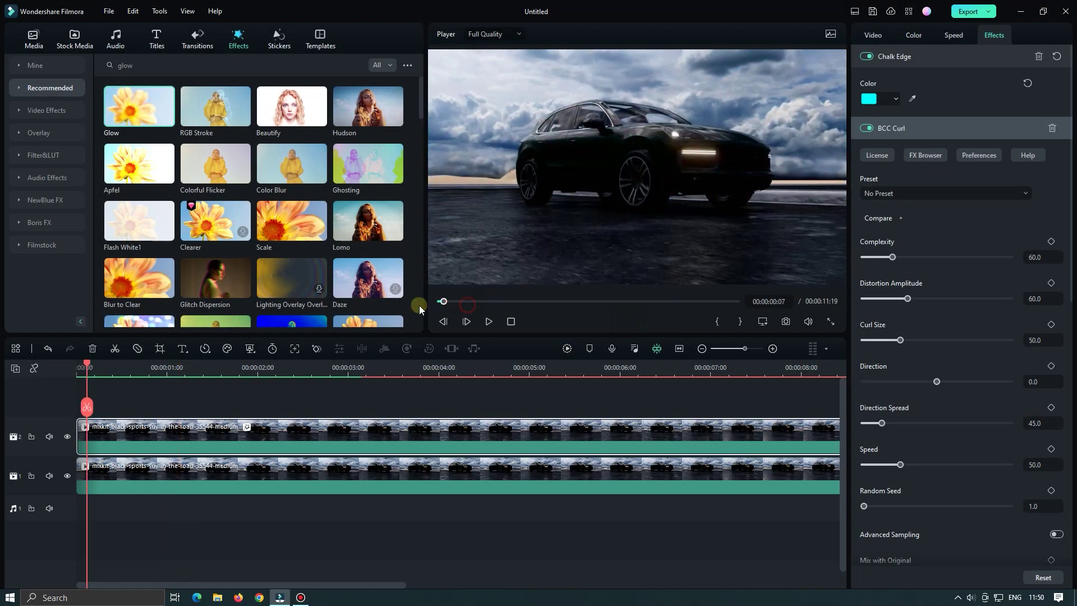
key(space)
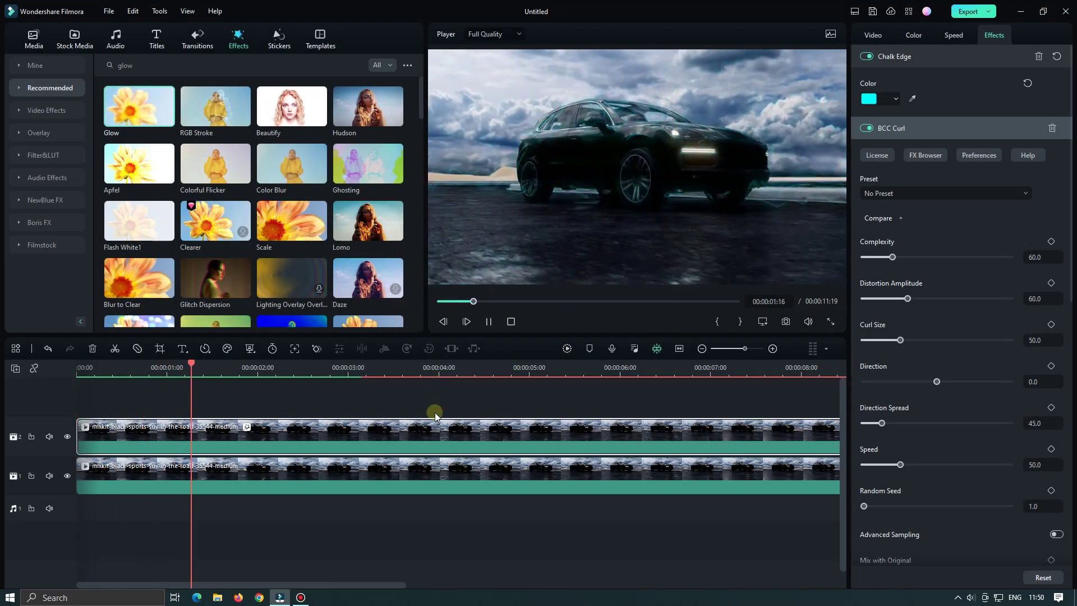
key(space)
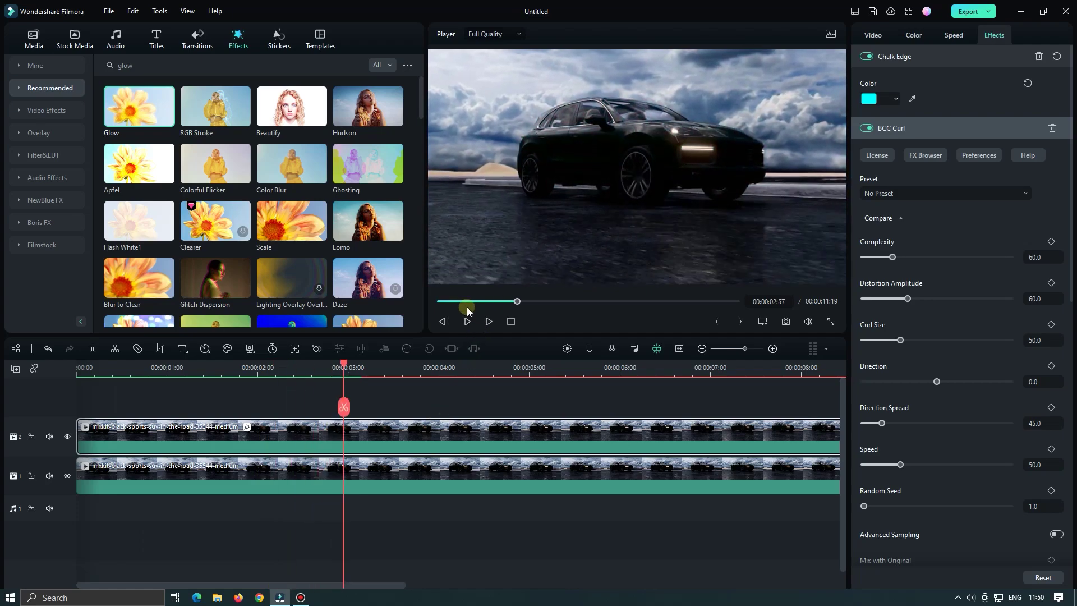
click(438, 302)
key(space)
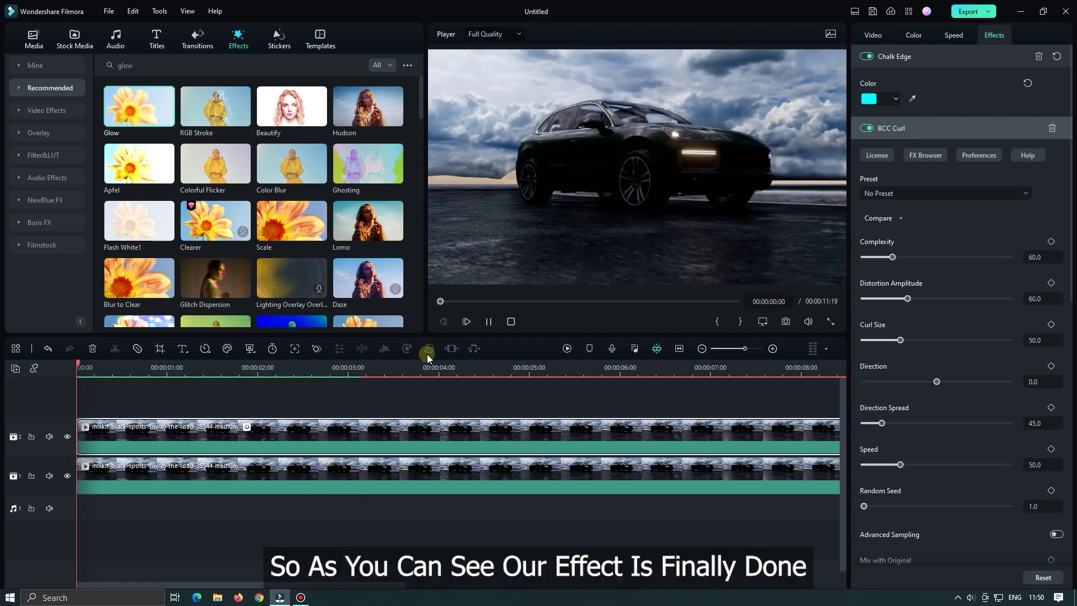